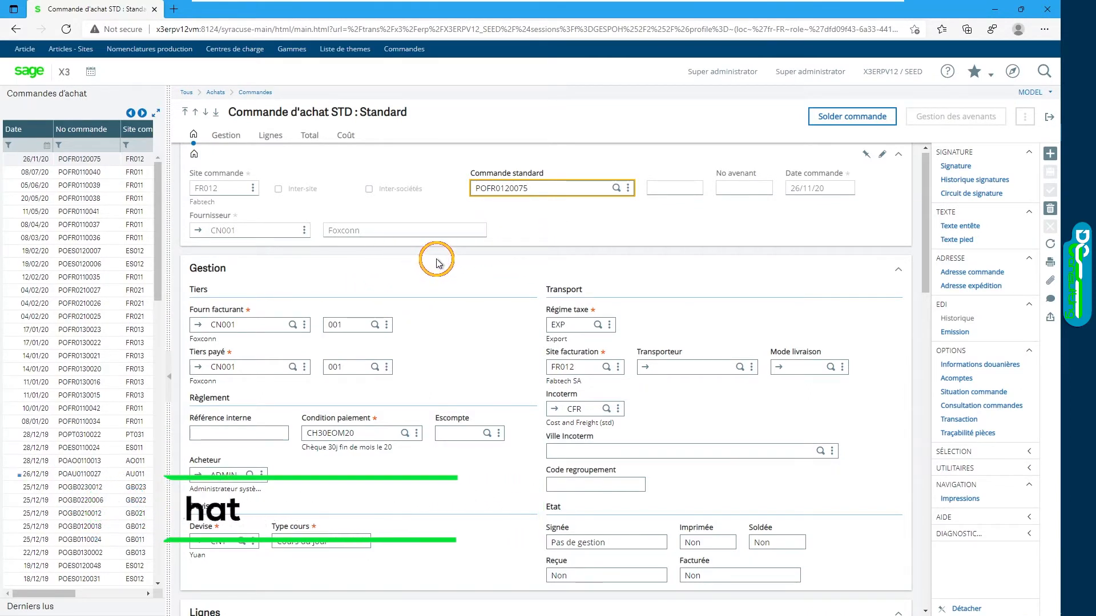
# Step: Start a new purchase order for site FR012 with supplier CN001
pyautogui.click(1049, 153)
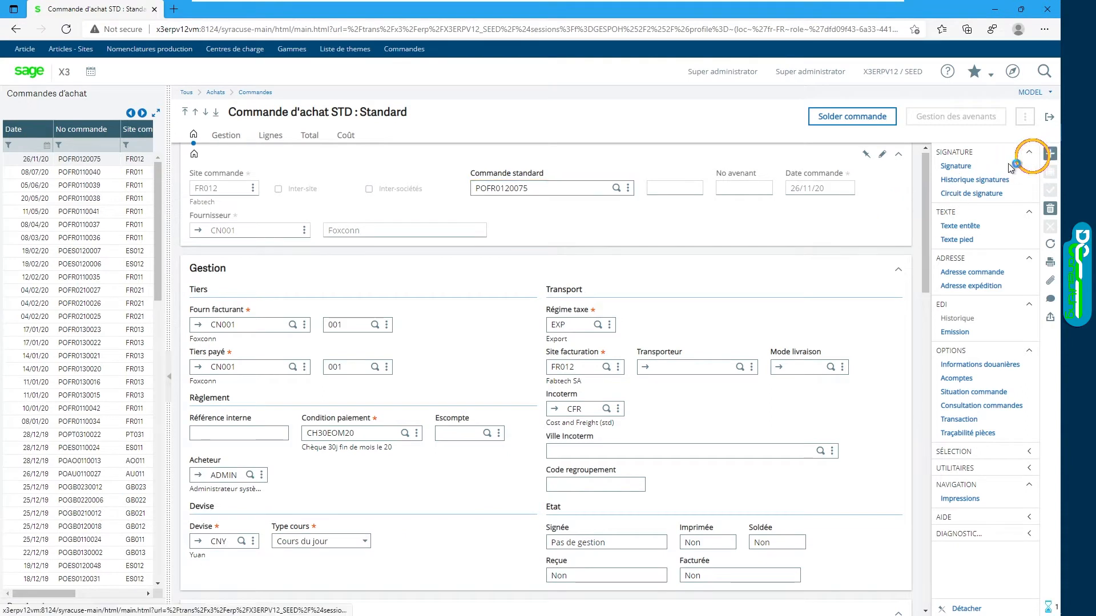
pyautogui.write('fr012')
pyautogui.click(264, 199)
pyautogui.click(243, 231)
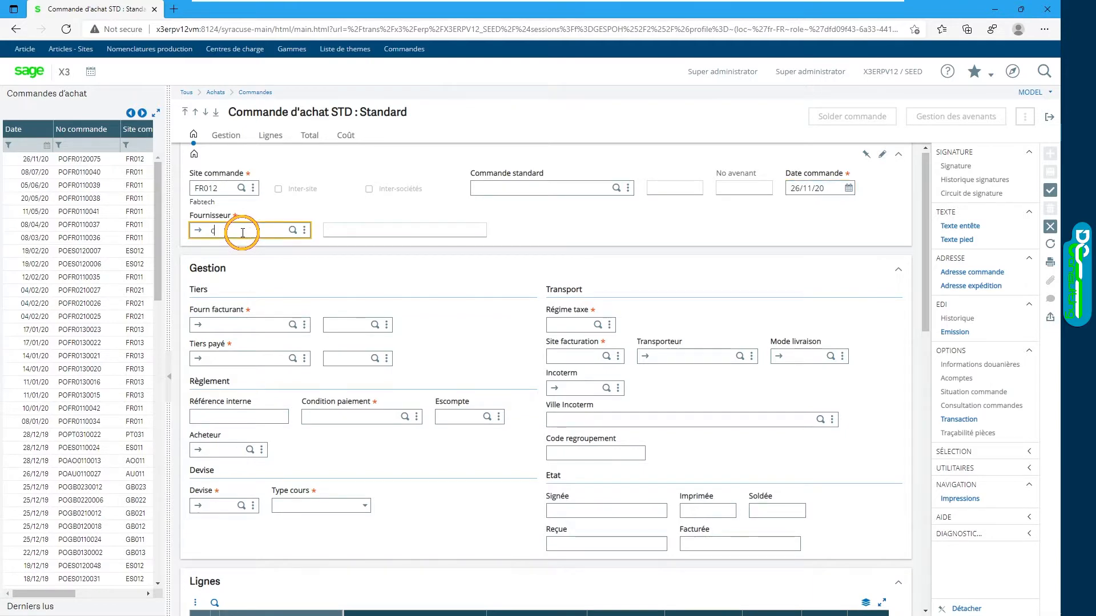
pyautogui.write('cn001')
pyautogui.press('Tab')
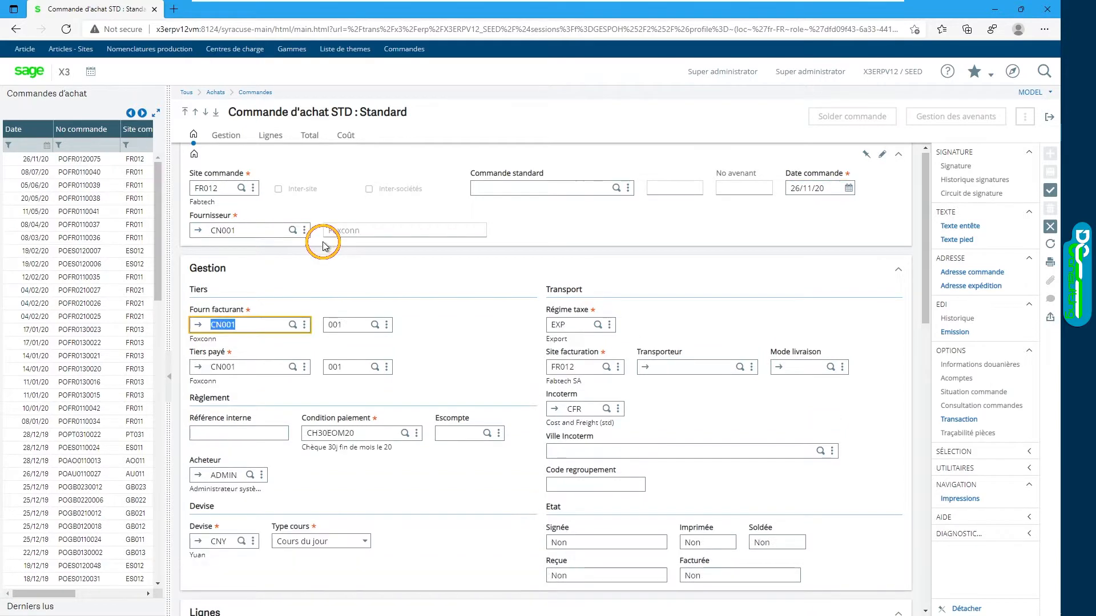
# Step: Add an order line for article DIS012 with an ordered quantity of 10
pyautogui.scroll(-7, 318, 228)
pyautogui.click(323, 244)
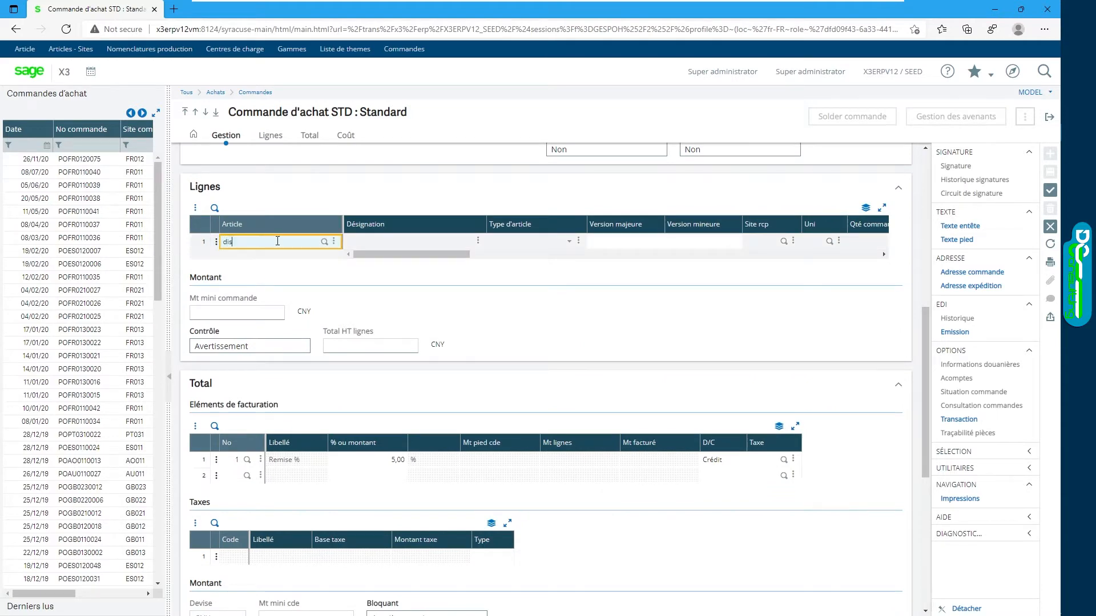
pyautogui.press('Tab')
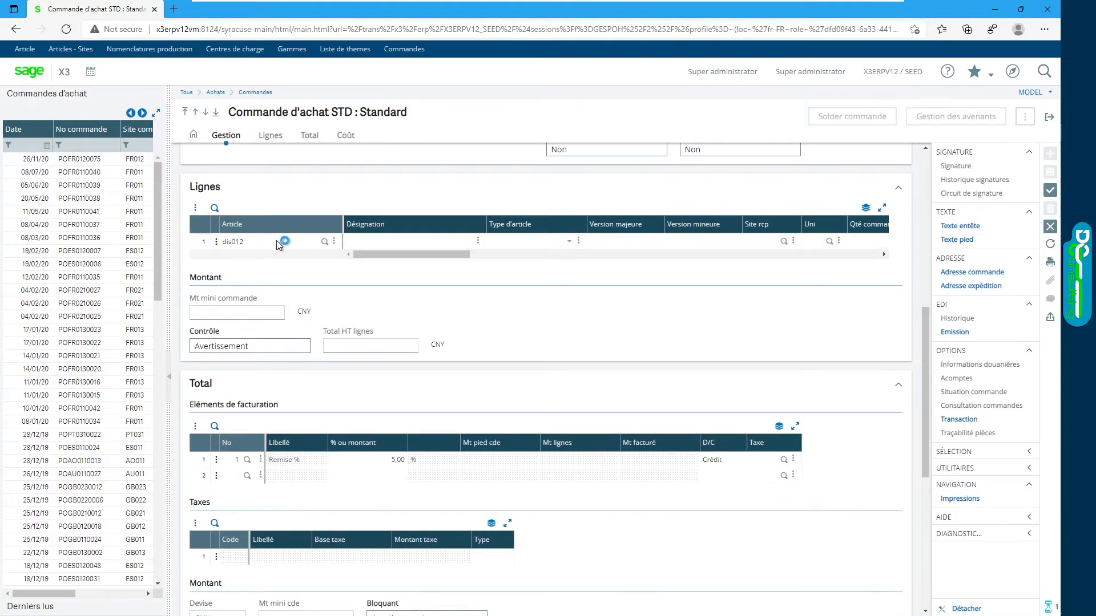
pyautogui.press('Tab')
pyautogui.press('Tab')
pyautogui.press('Tab')
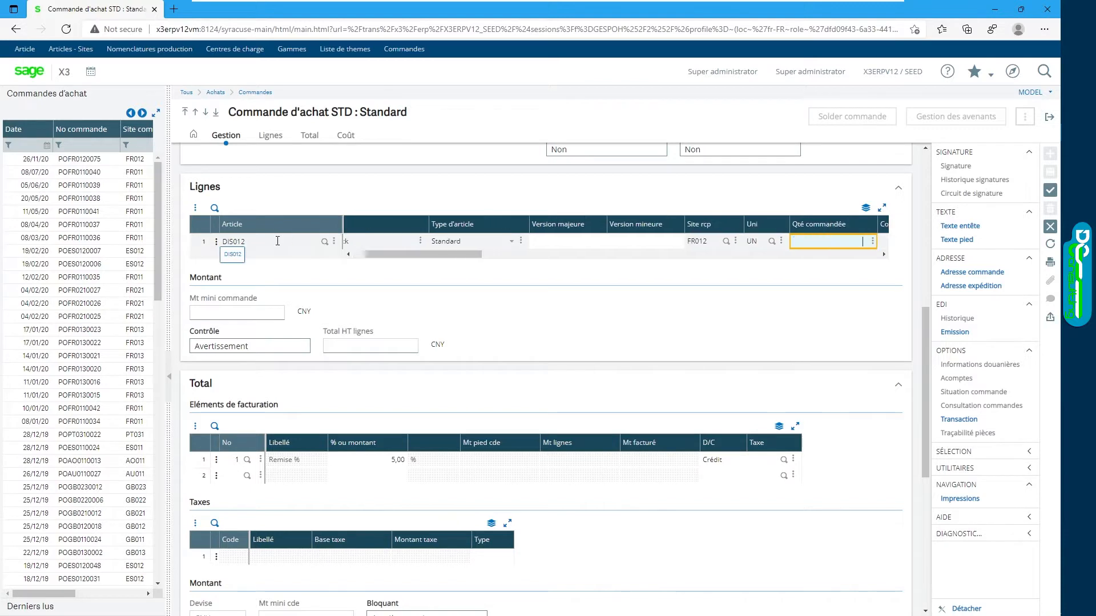
pyautogui.press('Tab')
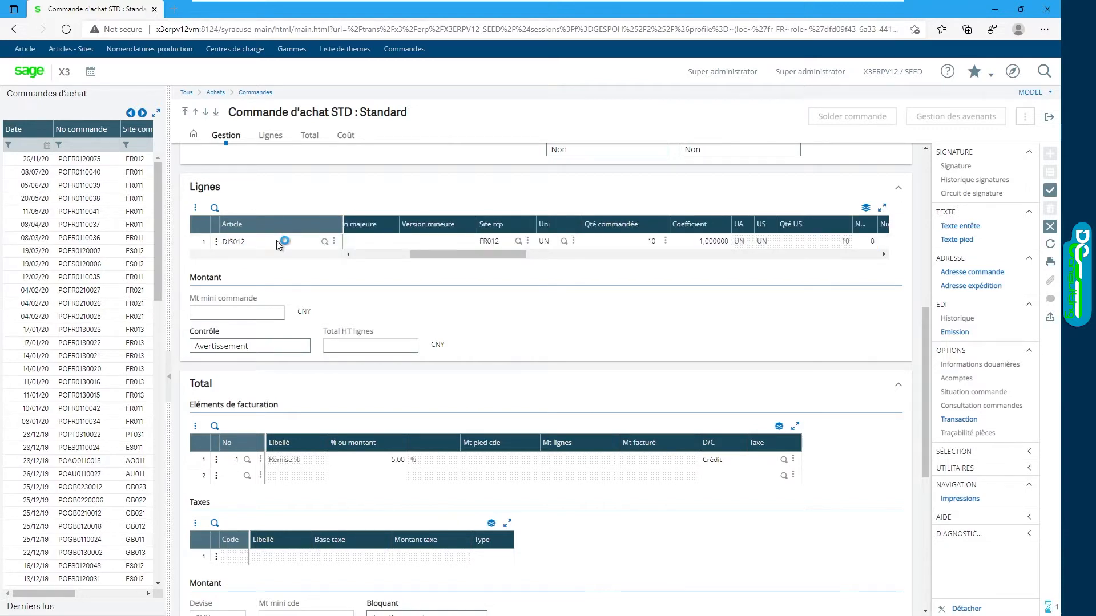
# Step: Create the purchase order with the entered DIS012 line
pyautogui.moveTo(416, 269); pyautogui.dragTo(744, 280)
pyautogui.click(1050, 191)
pyautogui.click(562, 187)
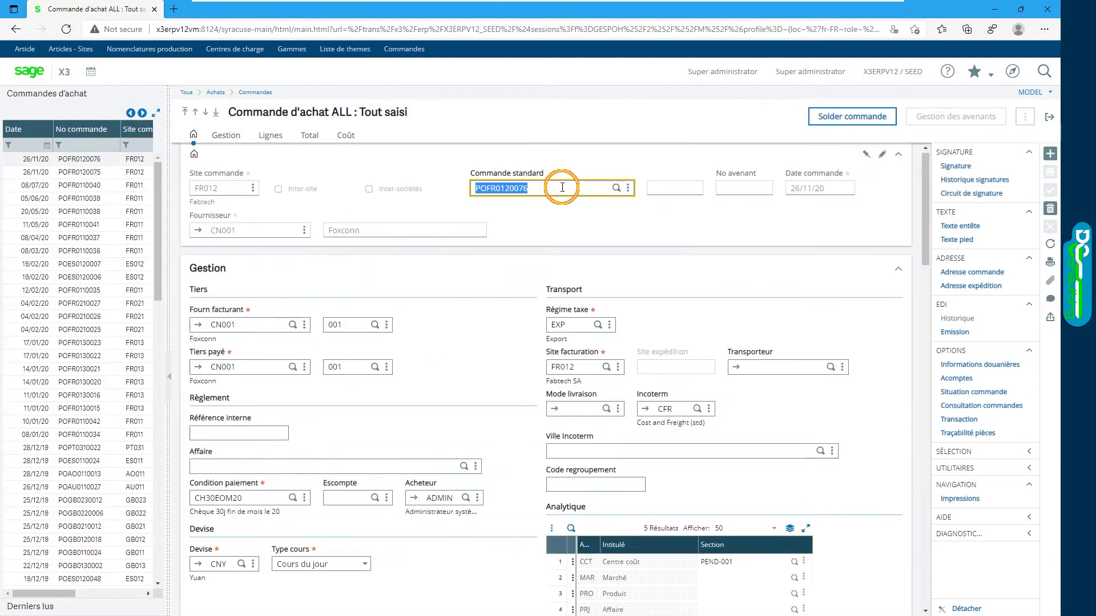
# Step: Collapse the Gestion section and examine the DIS012 line's gross price, cost structure, purchase costs and stock costs
pyautogui.click(898, 269)
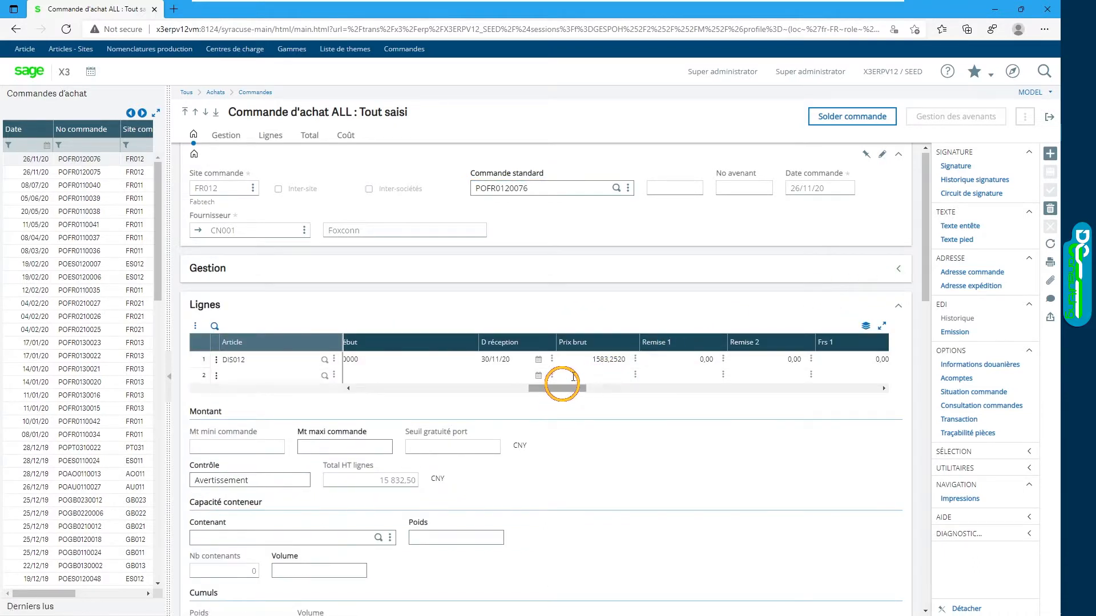
pyautogui.moveTo(571, 391); pyautogui.dragTo(644, 392)
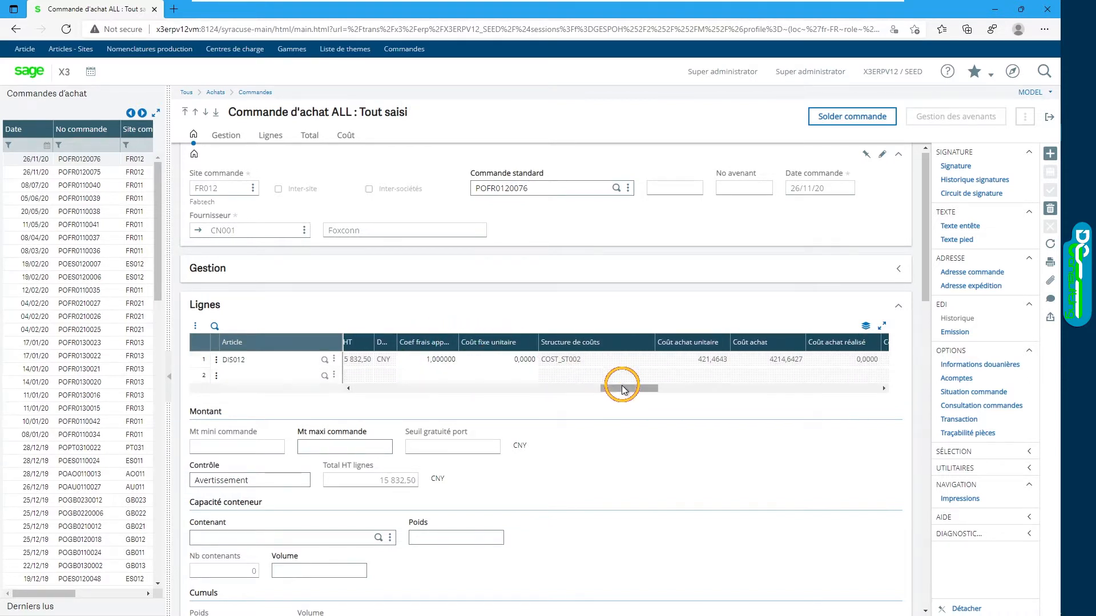
pyautogui.moveTo(632, 389); pyautogui.dragTo(655, 391)
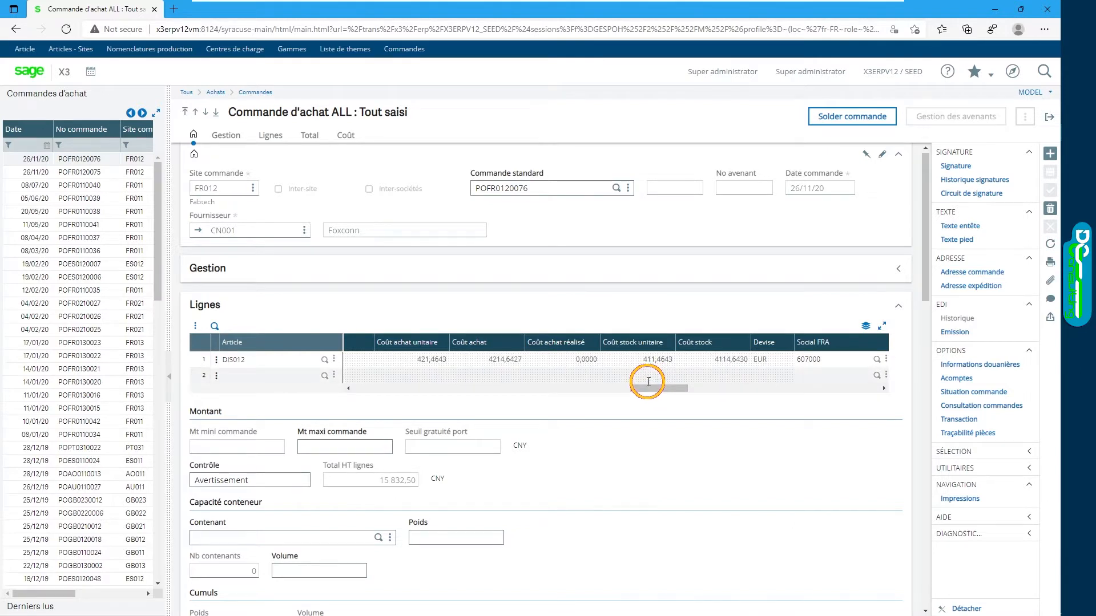
# Step: Open the cost structure detail of the DIS012 line and examine each charge's amounts, bearer, percentage and nature
pyautogui.click(217, 362)
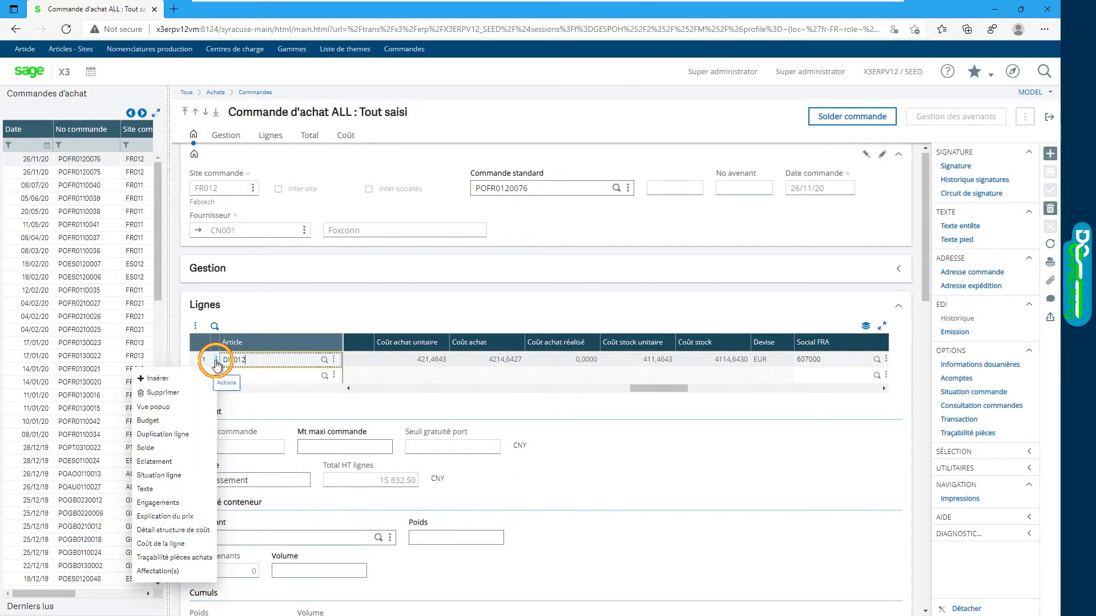
pyautogui.click(194, 531)
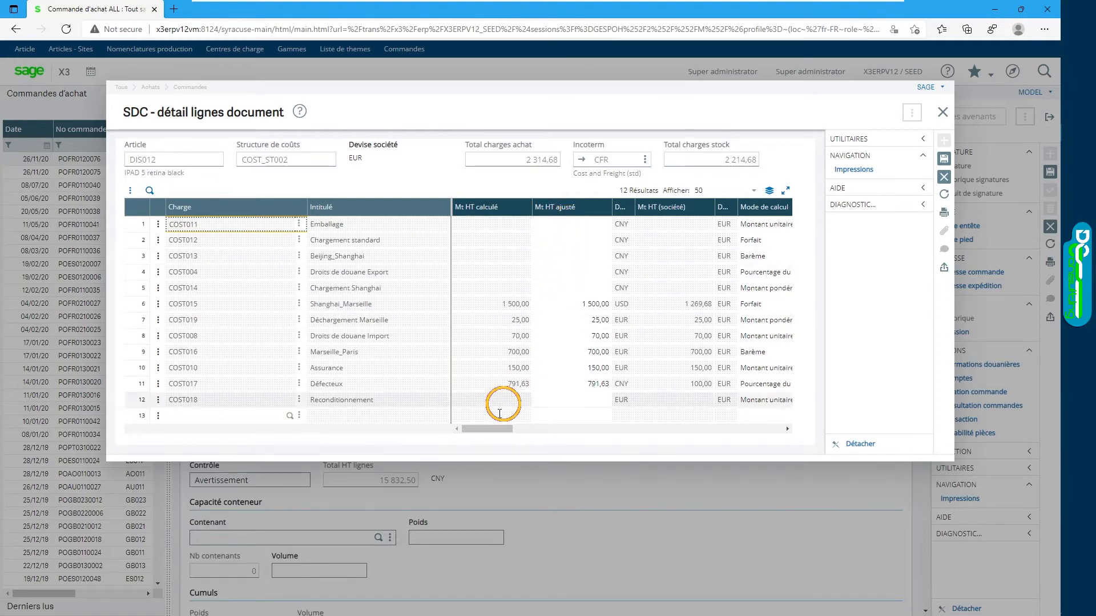
pyautogui.moveTo(488, 429); pyautogui.dragTo(615, 431)
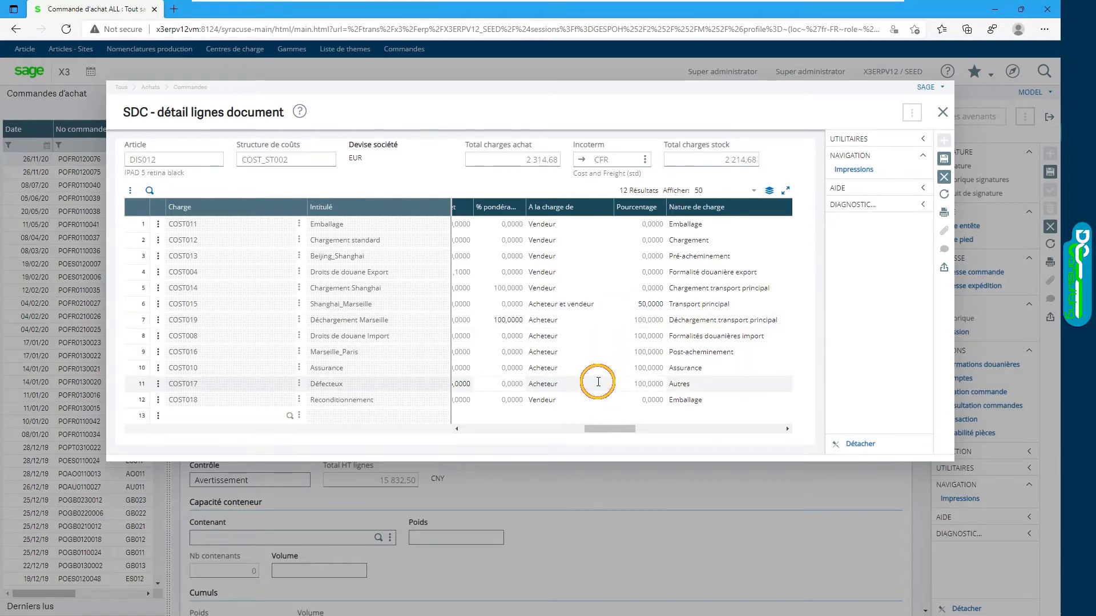
pyautogui.moveTo(607, 429); pyautogui.dragTo(487, 431)
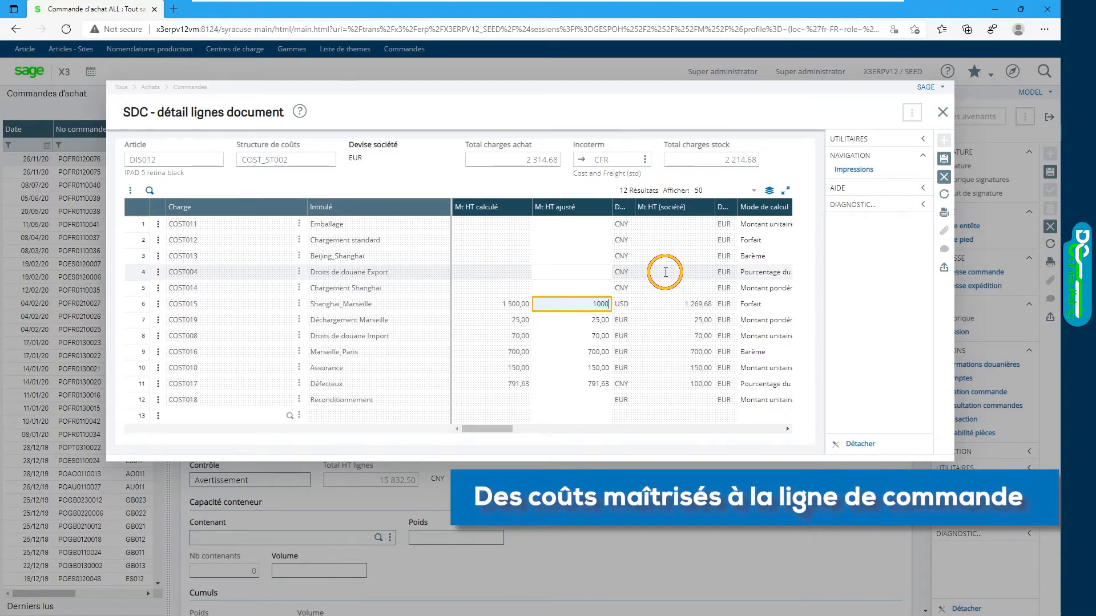
# Step: Set the adjusted amounts excluding tax to 1000 for Shanghai_Marseille, 54 for Déchargement Marseille and 750 for Marseille_Paris
pyautogui.click(580, 318)
pyautogui.moveTo(586, 321); pyautogui.dragTo(621, 320)
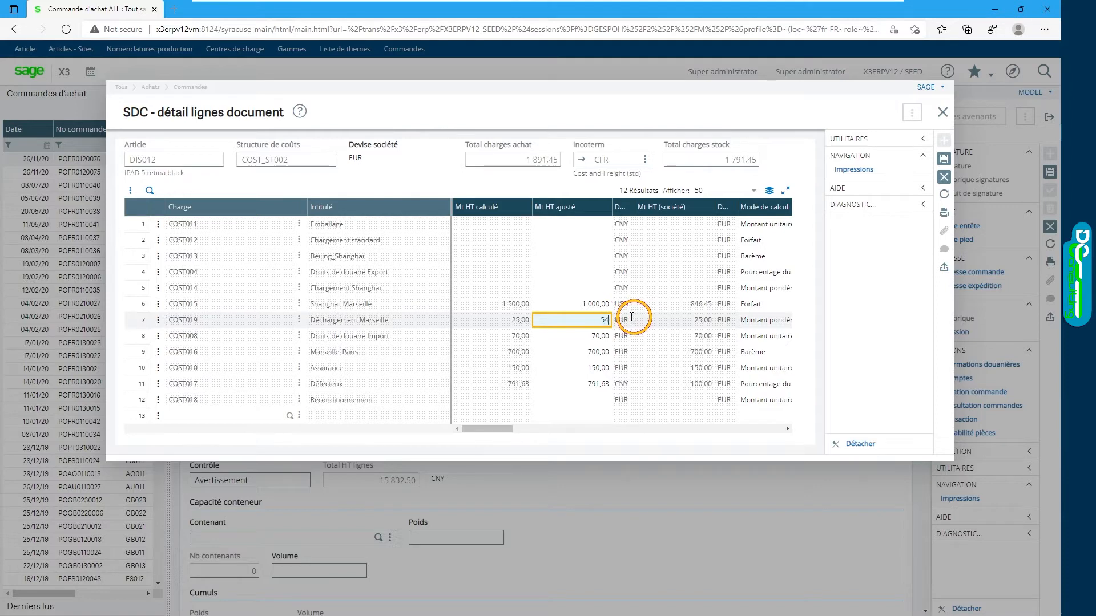
pyautogui.press('Down')
pyautogui.press('Down')
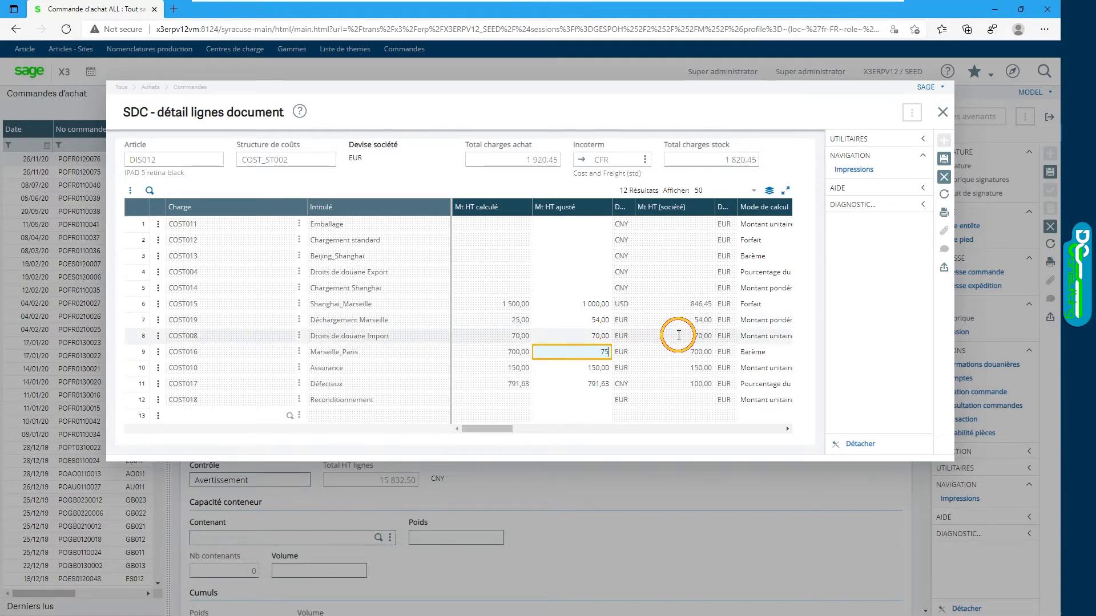
pyautogui.press('Tab')
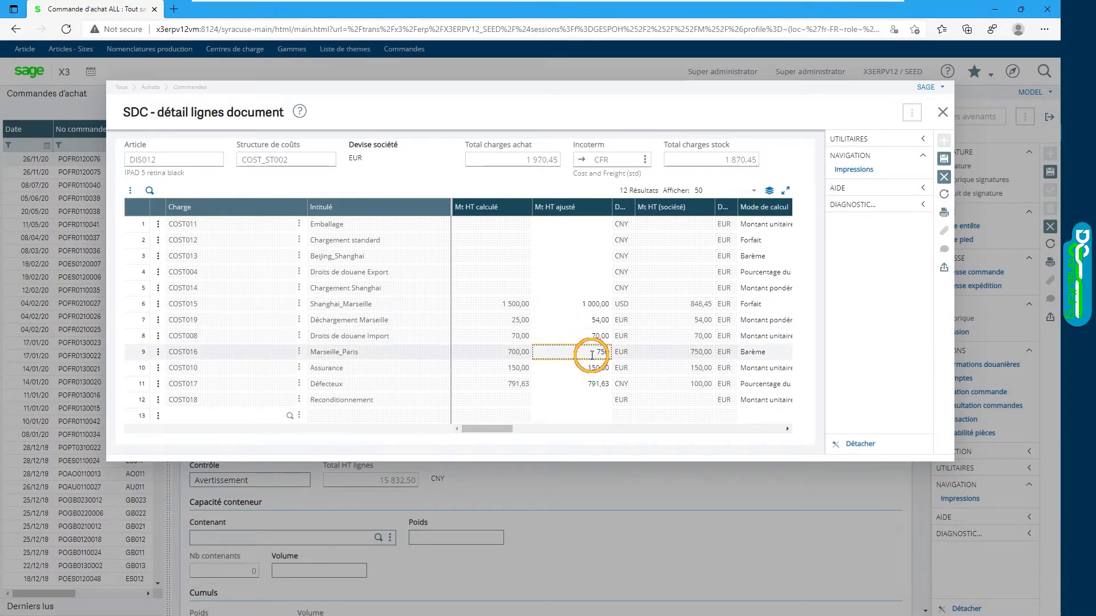
# Step: Save the adjusted cost structure detail and save the purchase order
pyautogui.click(944, 159)
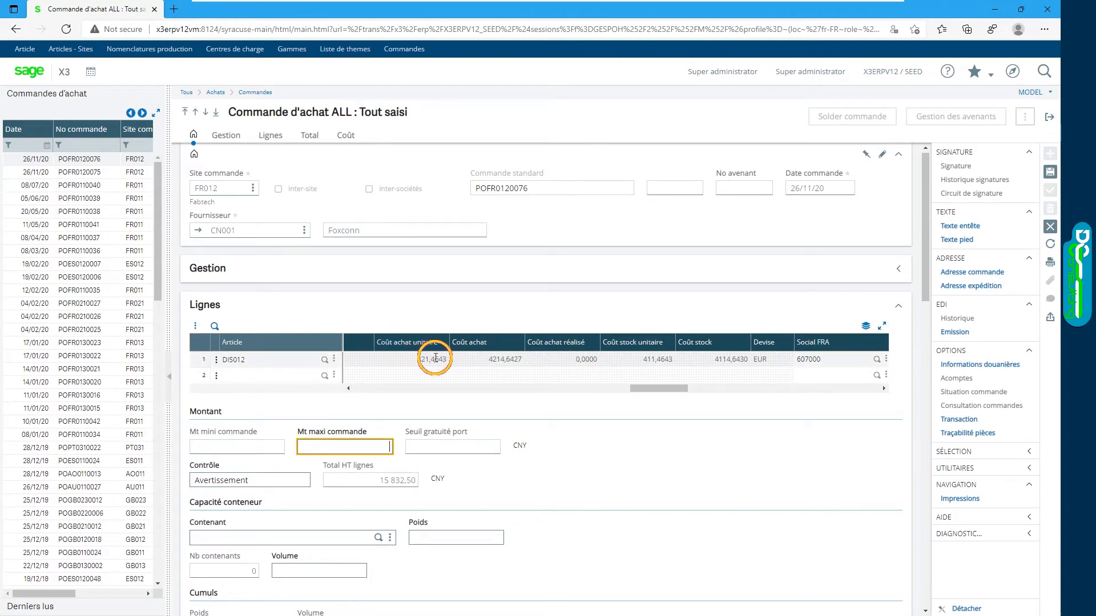
pyautogui.click(771, 364)
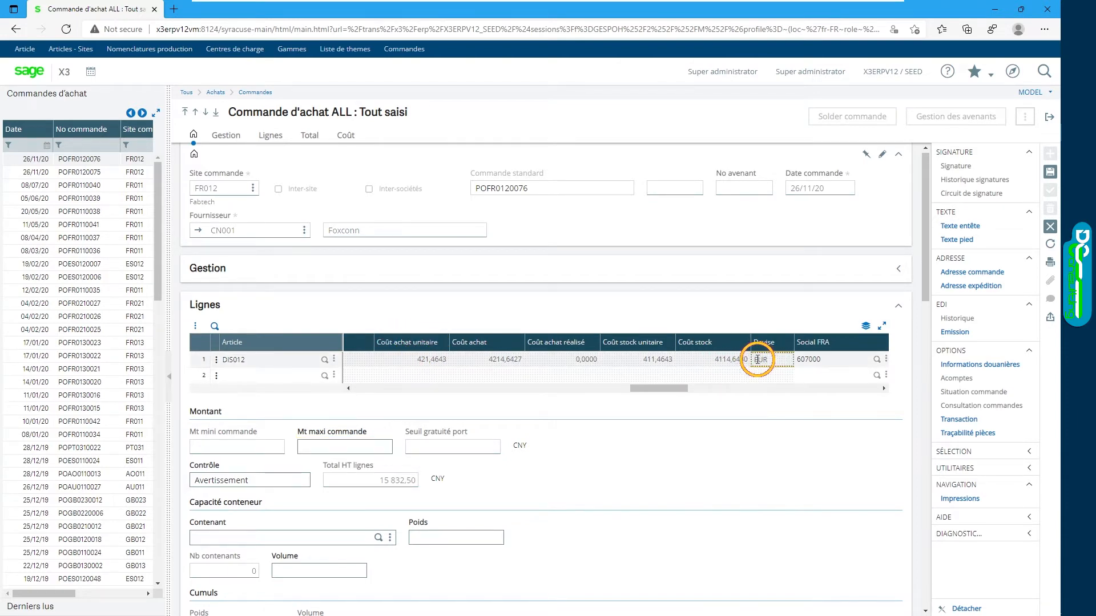
pyautogui.click(1049, 172)
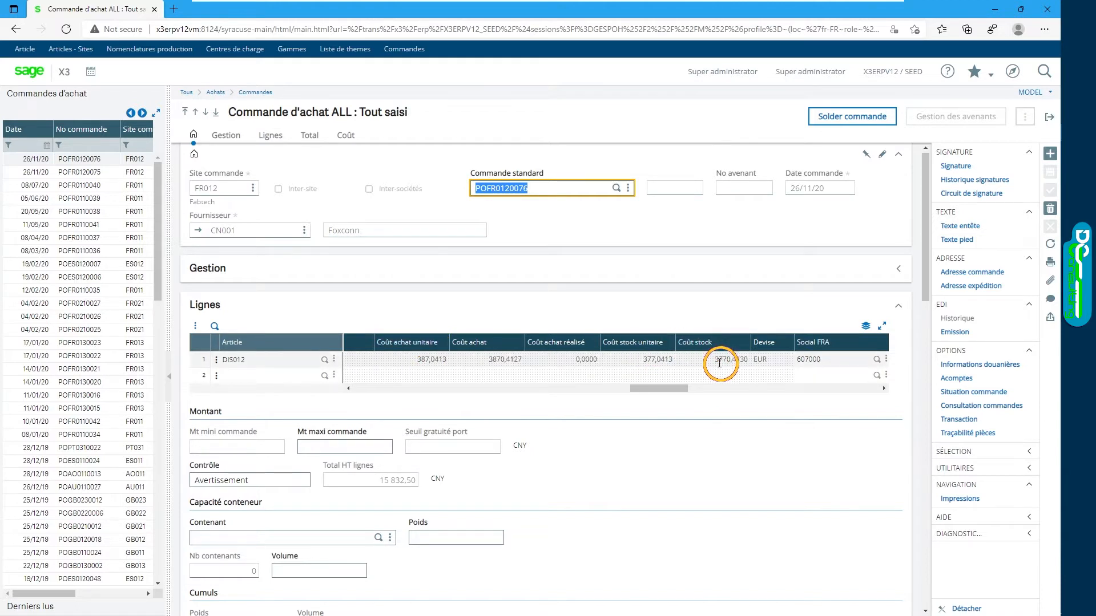
# Step: Review the DIS012 line's gross price, net price and line amount, widening the Devise column to read the currency
pyautogui.moveTo(650, 389); pyautogui.dragTo(563, 389)
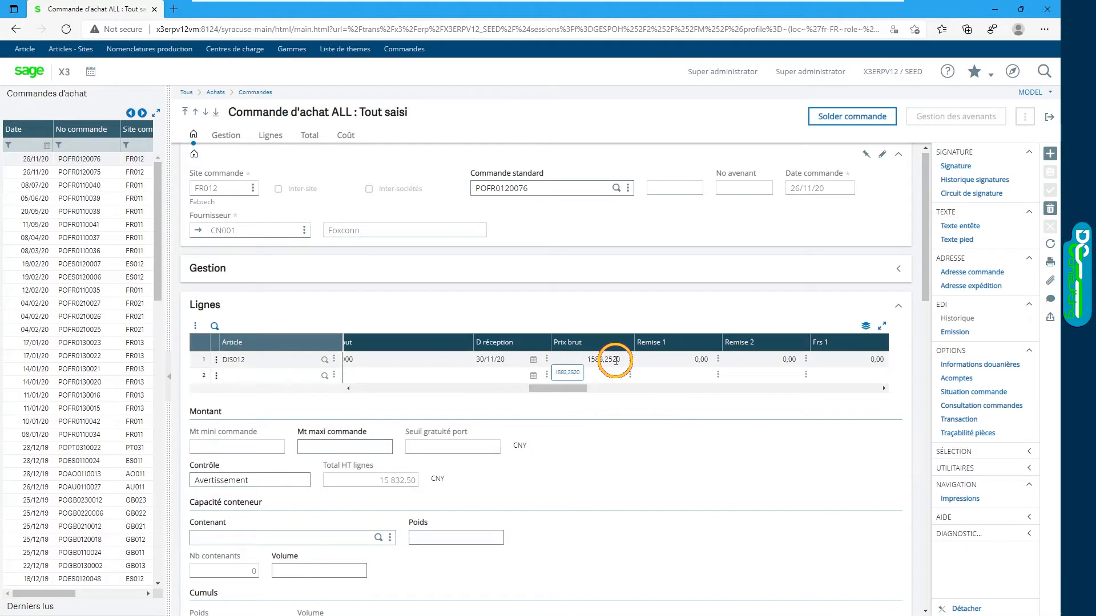
pyautogui.moveTo(558, 391); pyautogui.dragTo(607, 391)
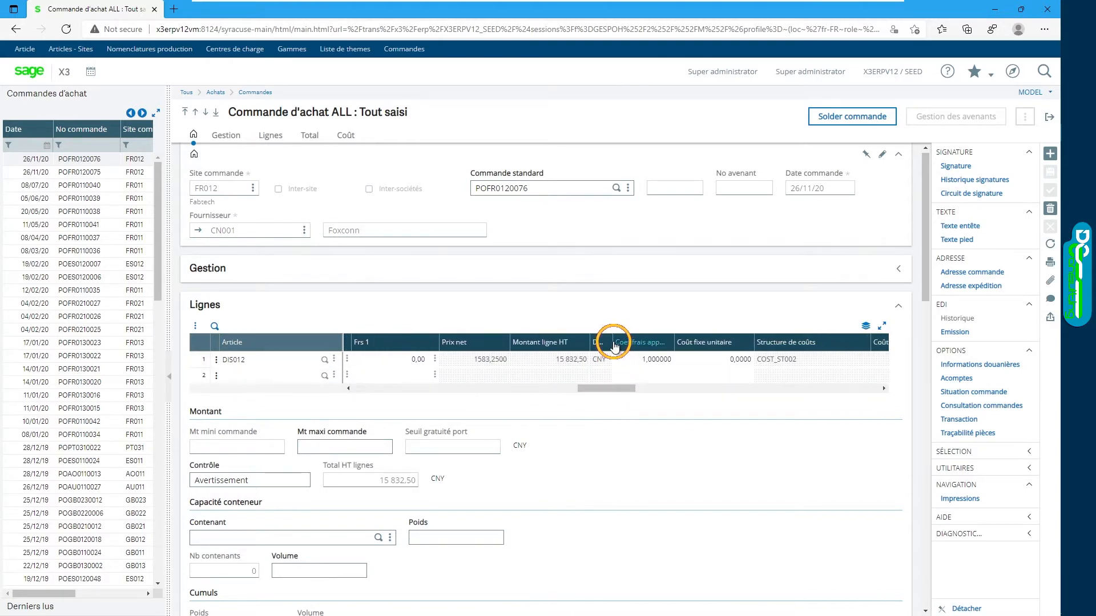
pyautogui.moveTo(615, 347); pyautogui.dragTo(635, 345)
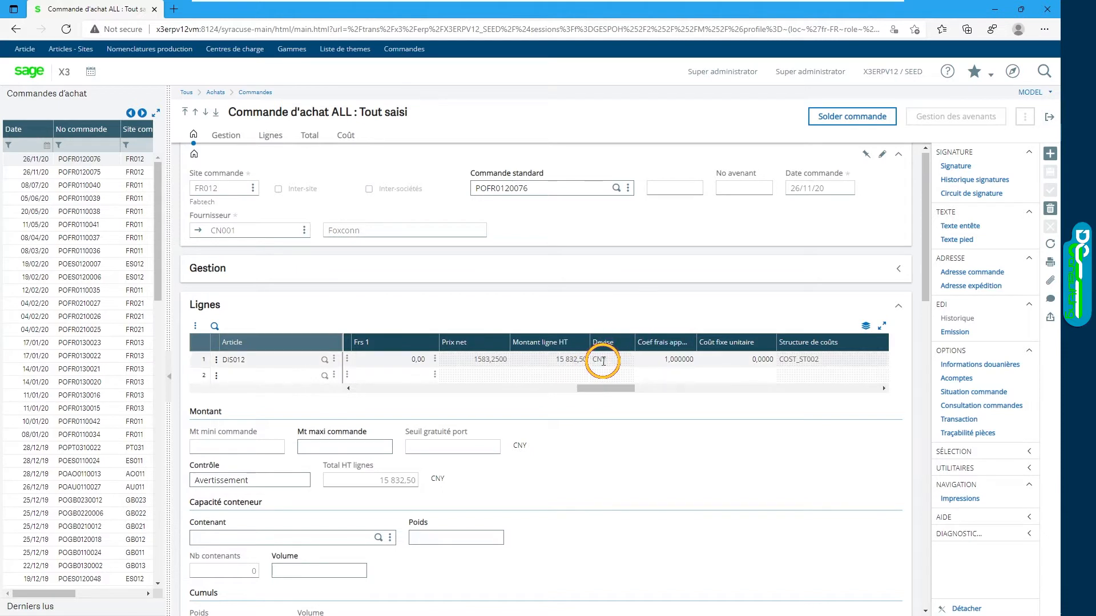
pyautogui.moveTo(599, 388)
pyautogui.mouseDown()
pyautogui.moveTo(588, 392)
pyautogui.moveTo(612, 394)
pyautogui.mouseUp()
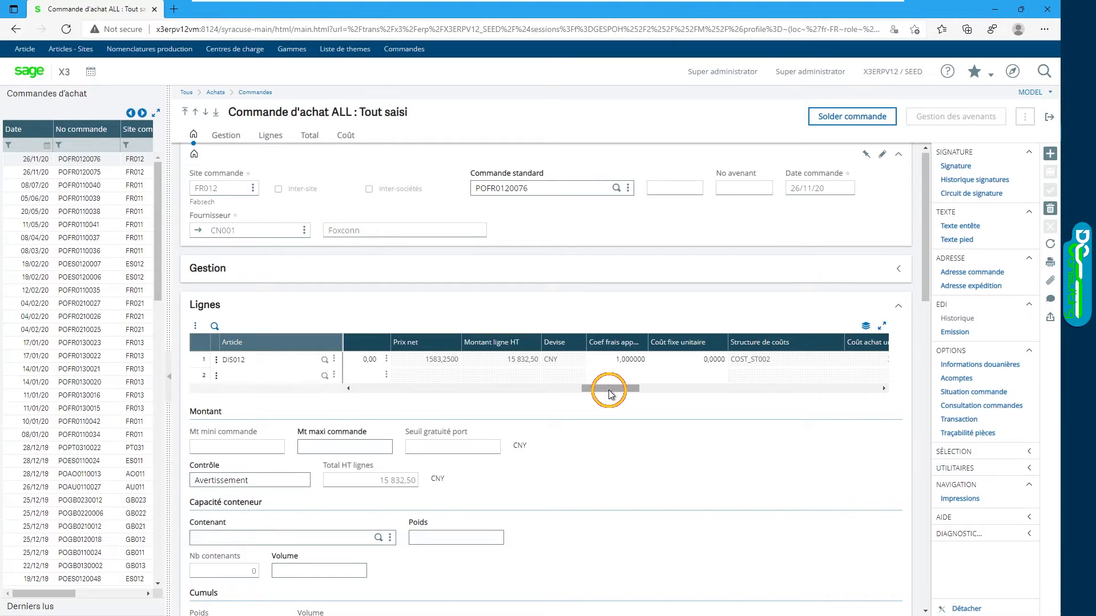
# Step: Leave the purchase order and open the Charges function from the logistics tables in the base data
pyautogui.click(1050, 120)
pyautogui.click(1012, 71)
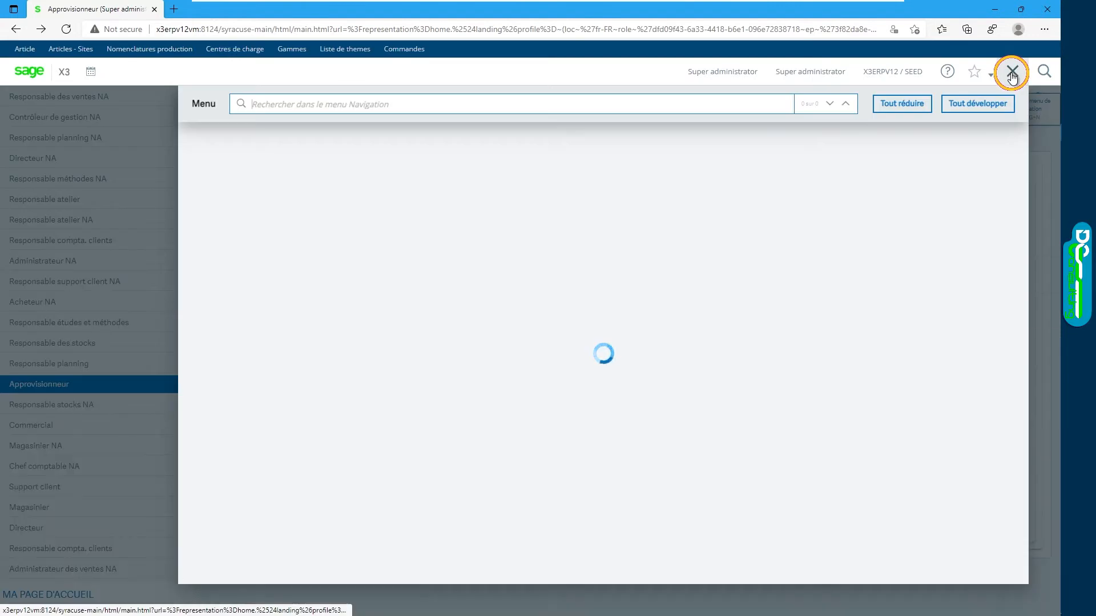
pyautogui.click(377, 262)
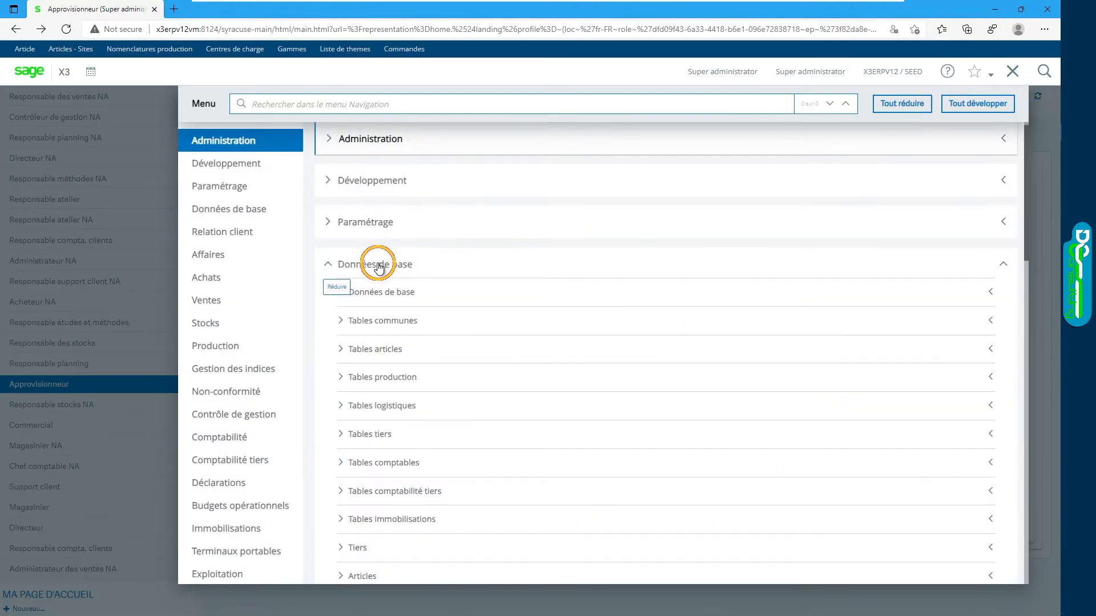
pyautogui.click(384, 406)
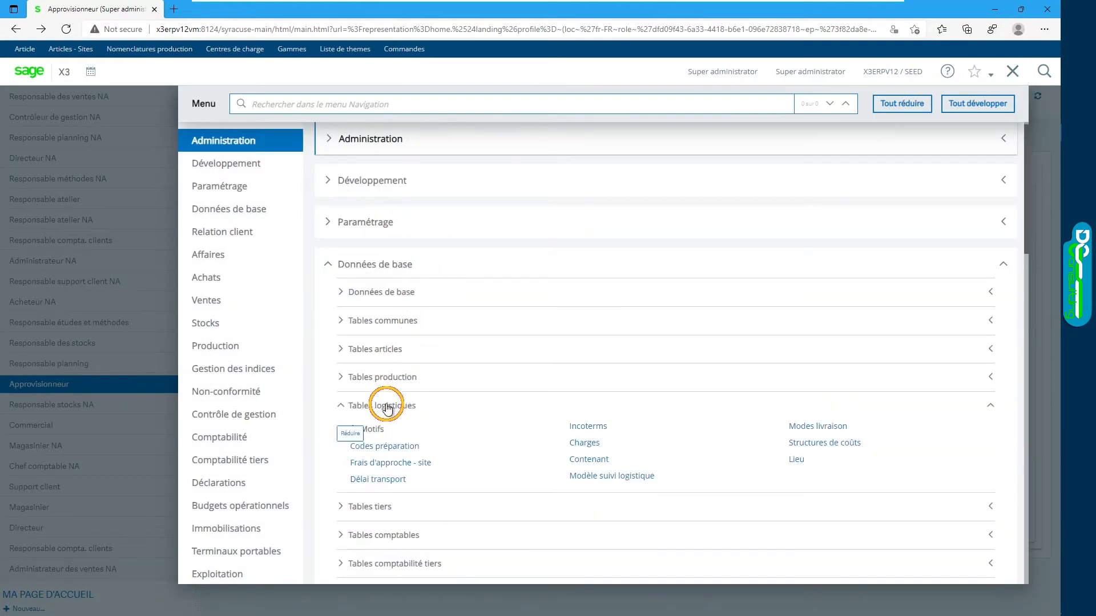
pyautogui.scroll(-2, 484, 348)
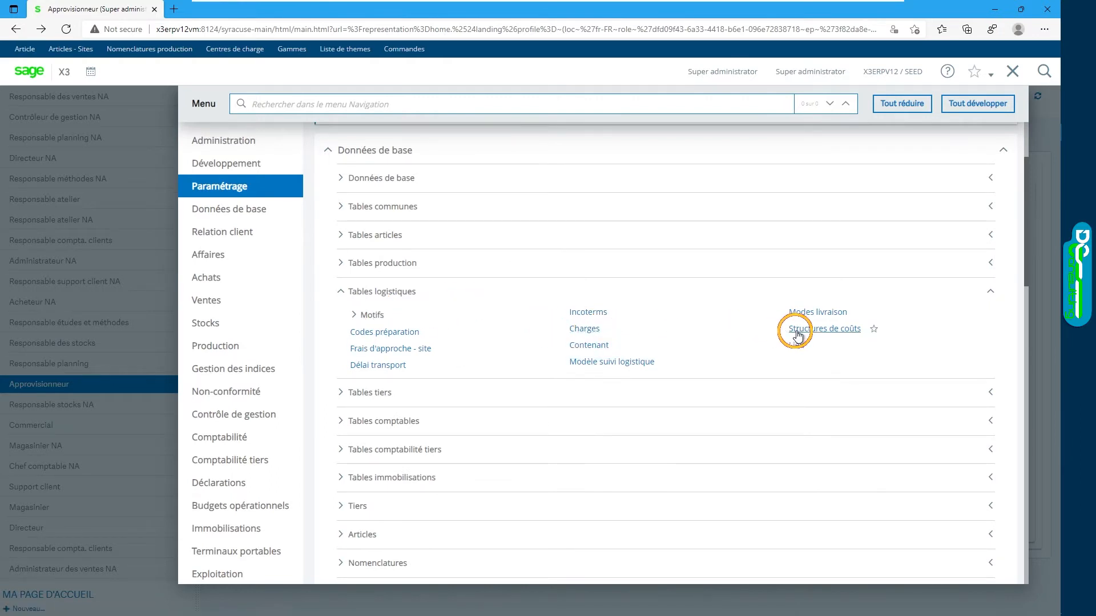
pyautogui.click(584, 328)
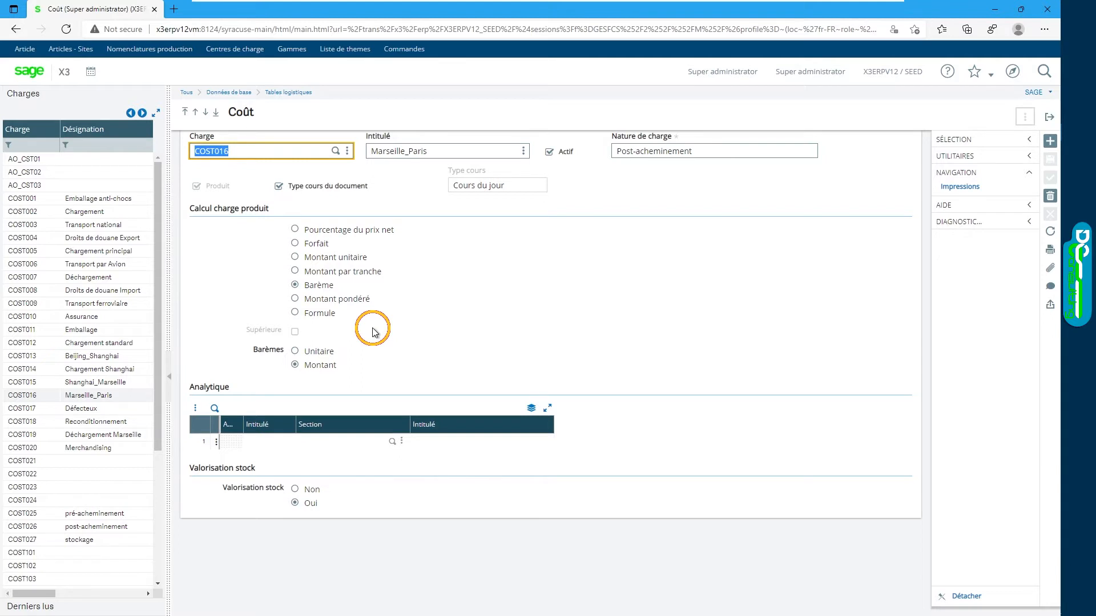
# Step: Browse the charge records, including Marseille_Paris and Shanghai_Marseille, and examine their charge nature, calculation method and stock valuation
pyautogui.click(99, 334)
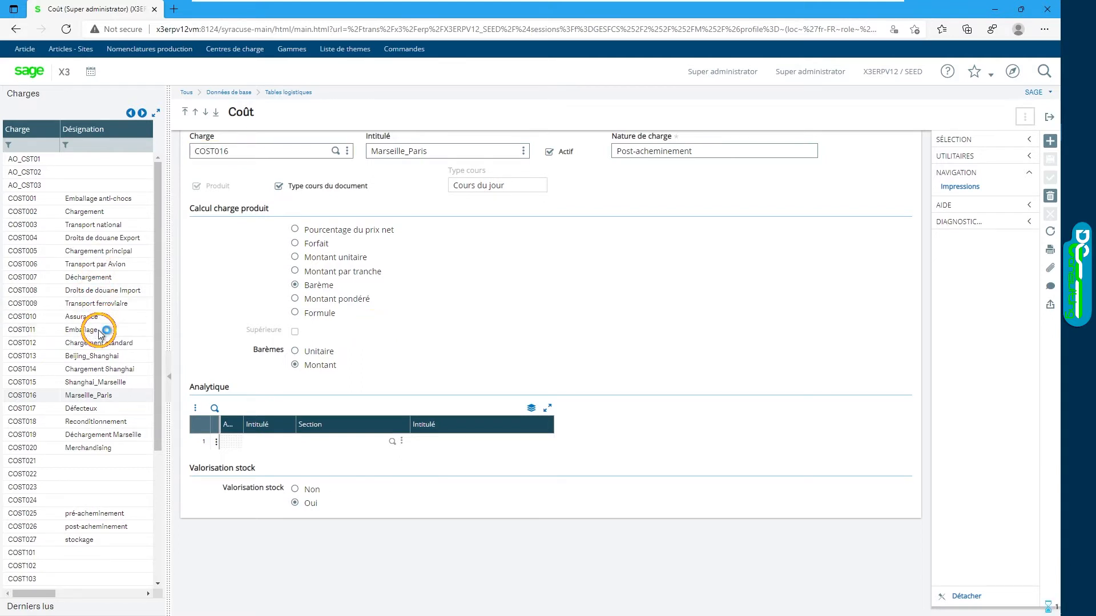
pyautogui.click(80, 383)
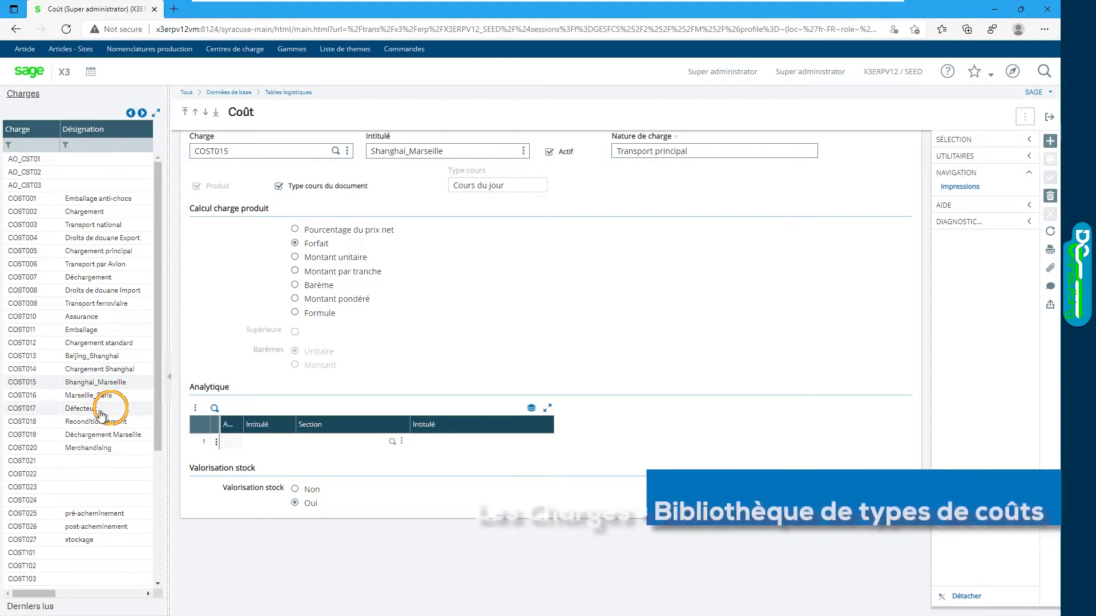
pyautogui.click(95, 395)
pyautogui.click(100, 382)
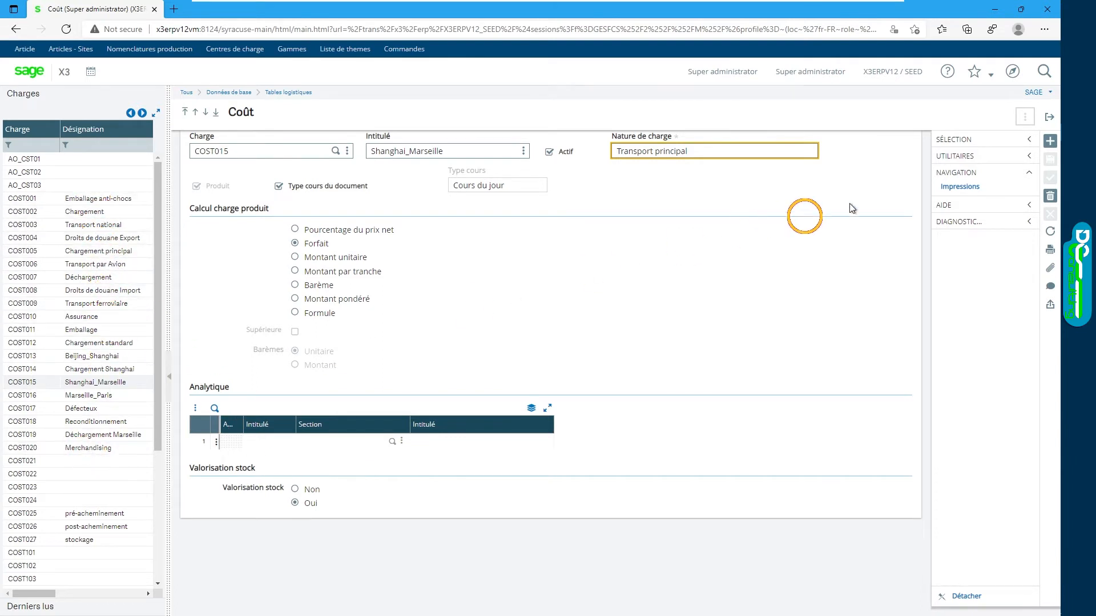
# Step: Leave the Charges function and open the cost structures (Structures de coûts) function from the logistics tables
pyautogui.click(1051, 121)
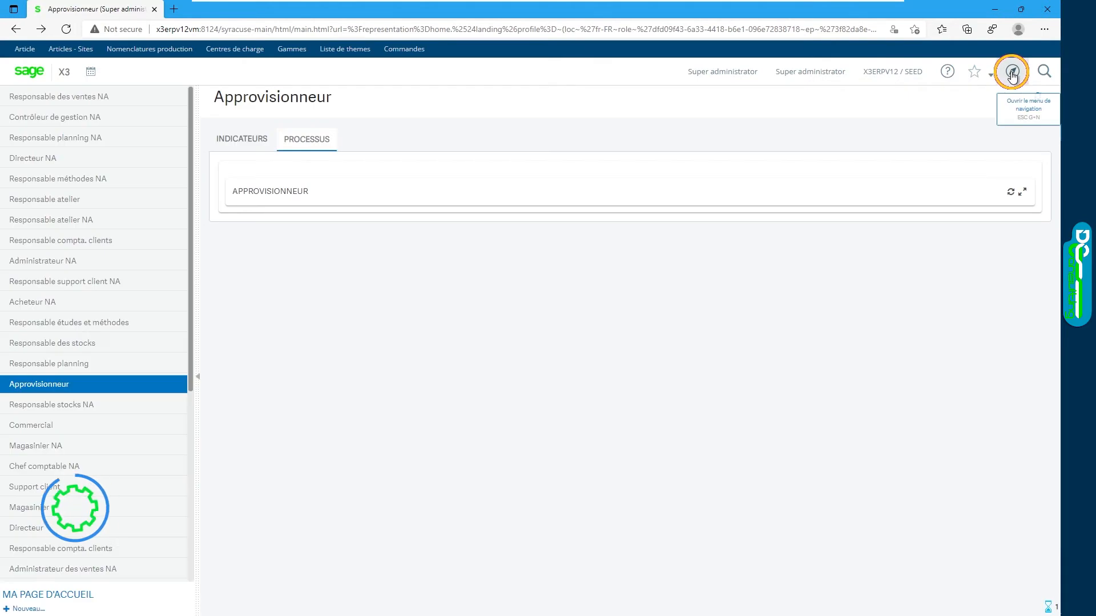
pyautogui.click(1012, 71)
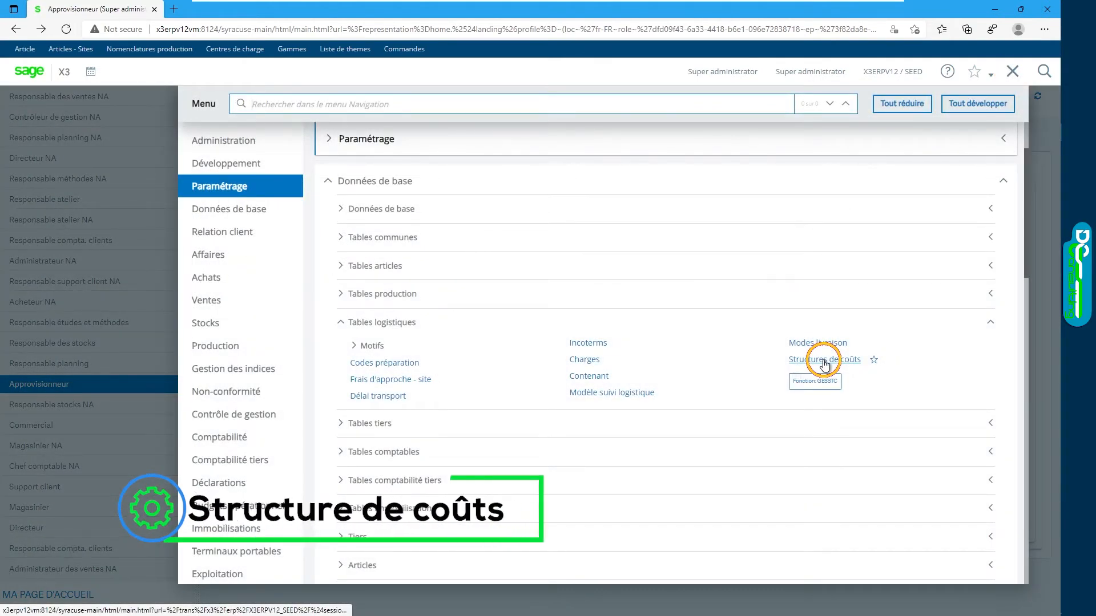
pyautogui.click(825, 362)
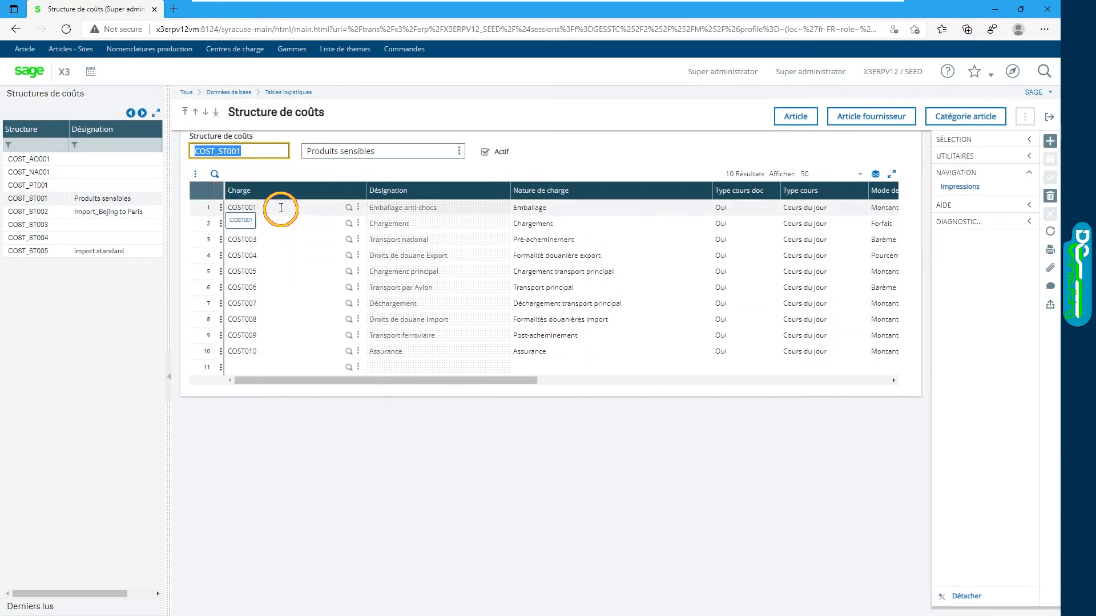
# Step: Review the COST_ST001 charge lines, examining rate types, calculation methods, values, currencies, quantities, bases and units
pyautogui.moveTo(344, 380); pyautogui.dragTo(547, 384)
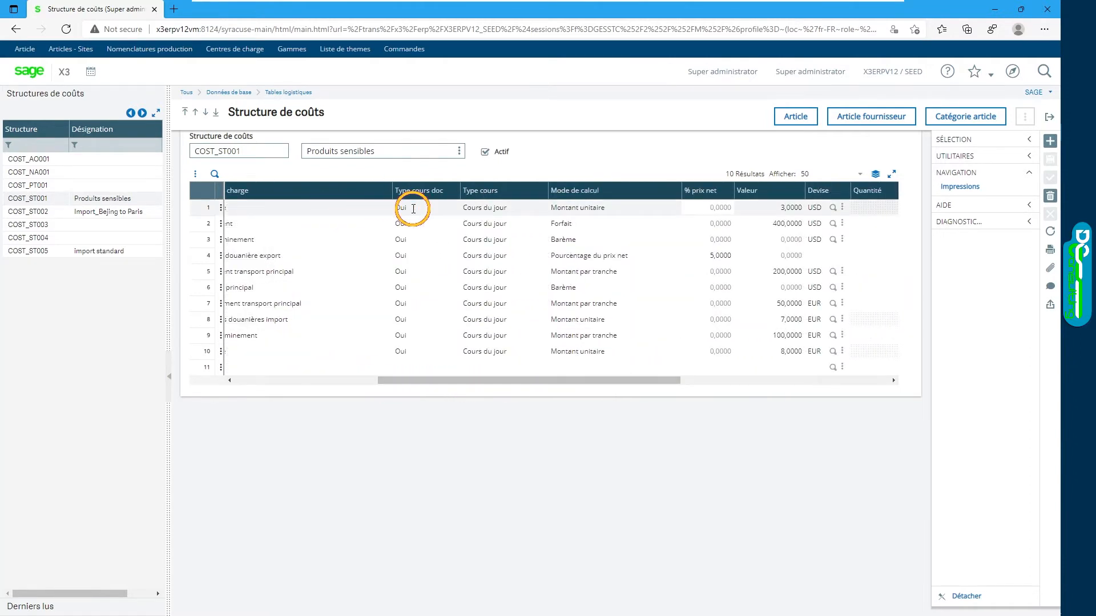
pyautogui.click(814, 303)
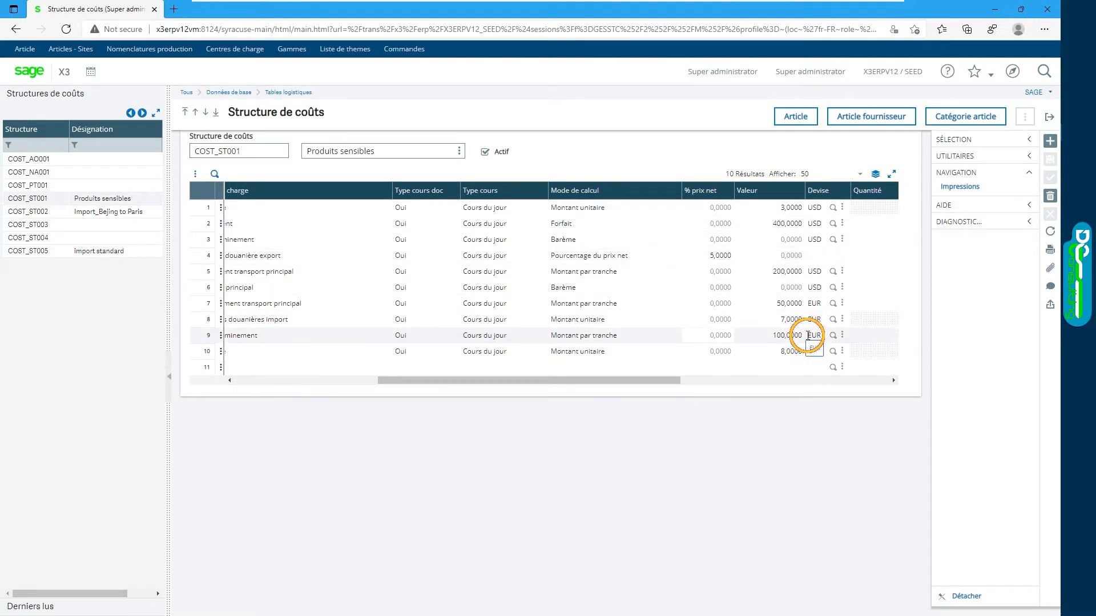
pyautogui.click(519, 209)
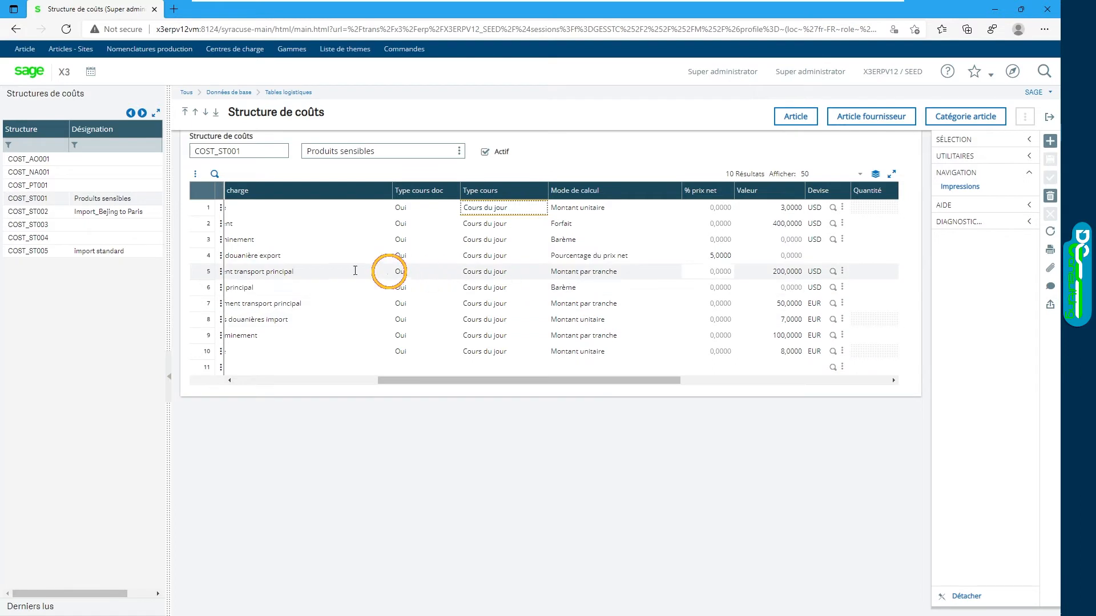
pyautogui.moveTo(627, 380); pyautogui.dragTo(713, 381)
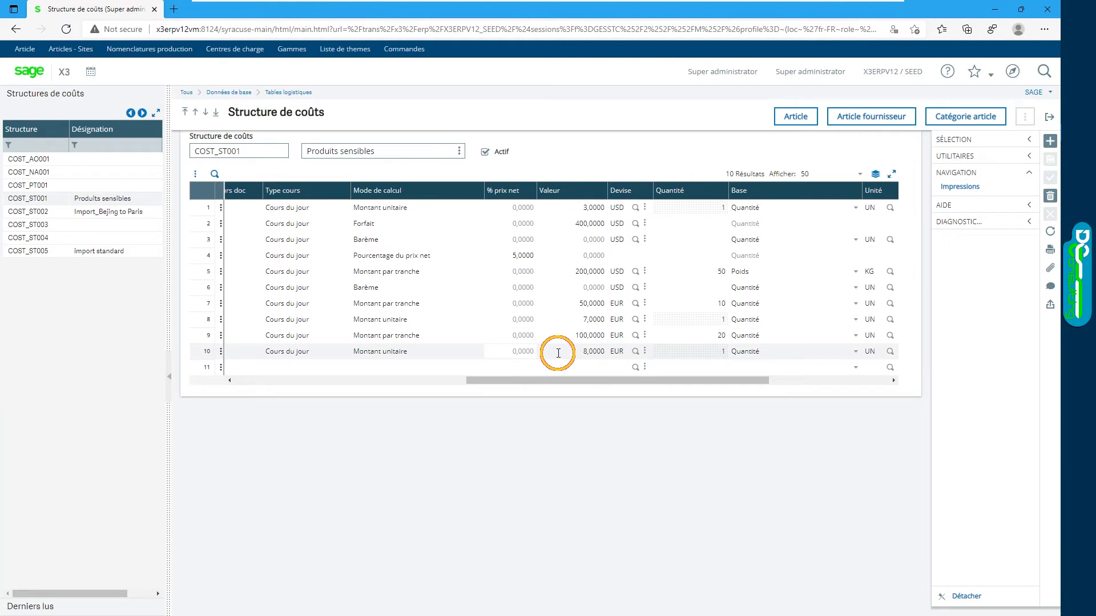
pyautogui.hscroll(5, 558, 353)
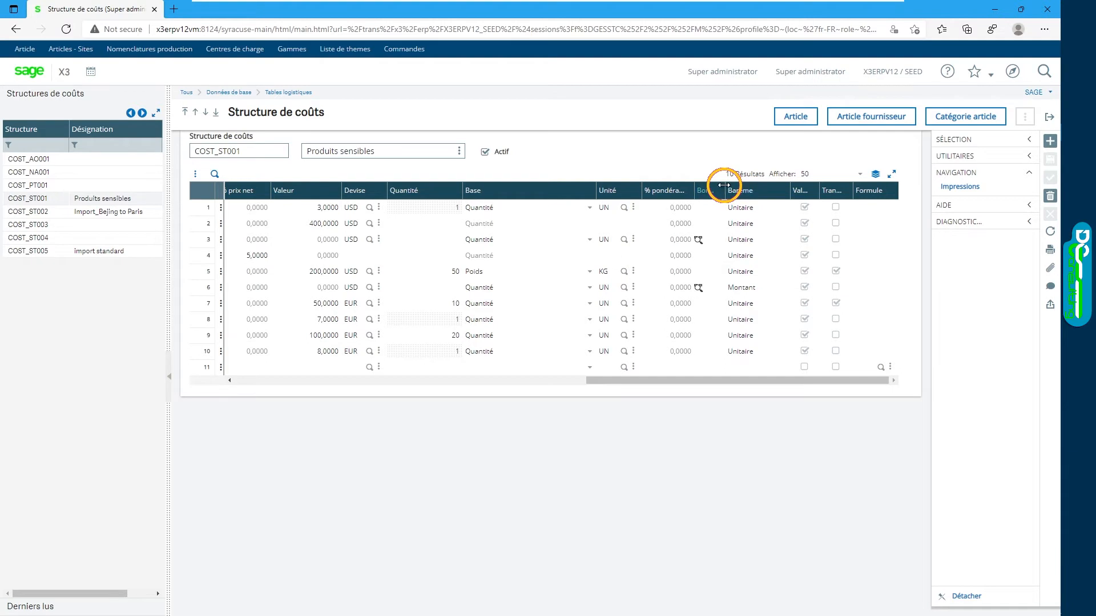
# Step: Widen the Borne column and examine the minimum and maximum bounds and values in the COST003 line's scale
pyautogui.moveTo(728, 188); pyautogui.dragTo(743, 189)
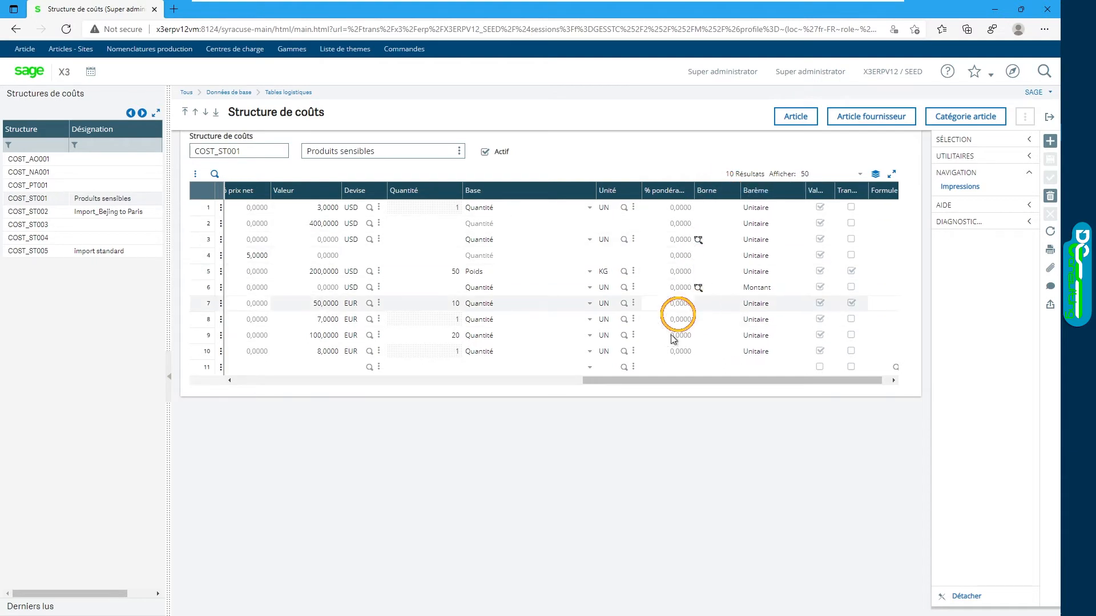
pyautogui.moveTo(634, 384); pyautogui.dragTo(334, 387)
pyautogui.moveTo(428, 380); pyautogui.dragTo(735, 380)
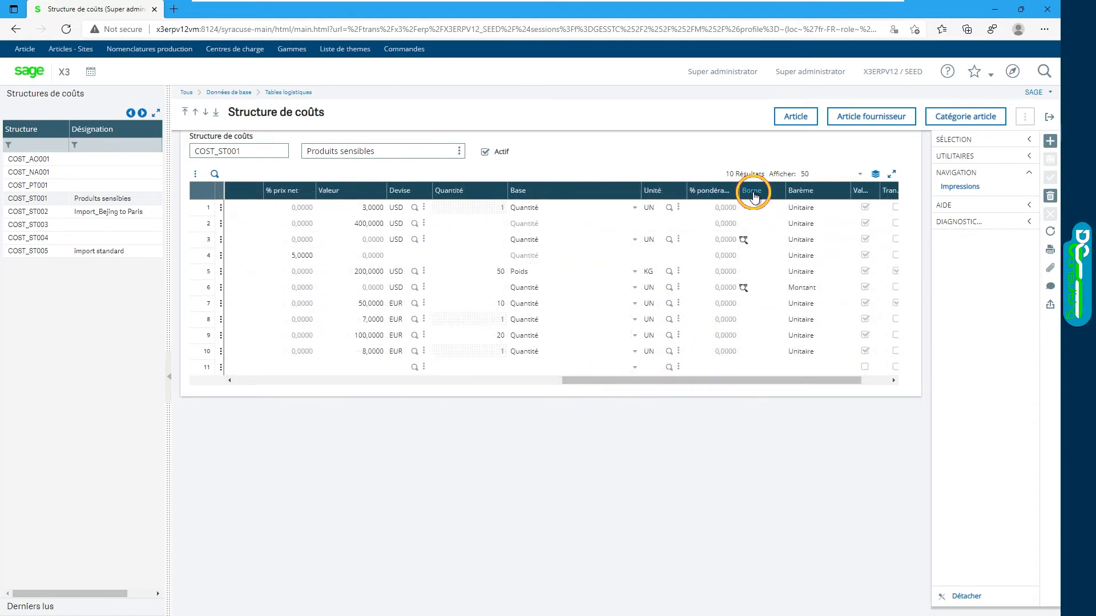
pyautogui.click(744, 240)
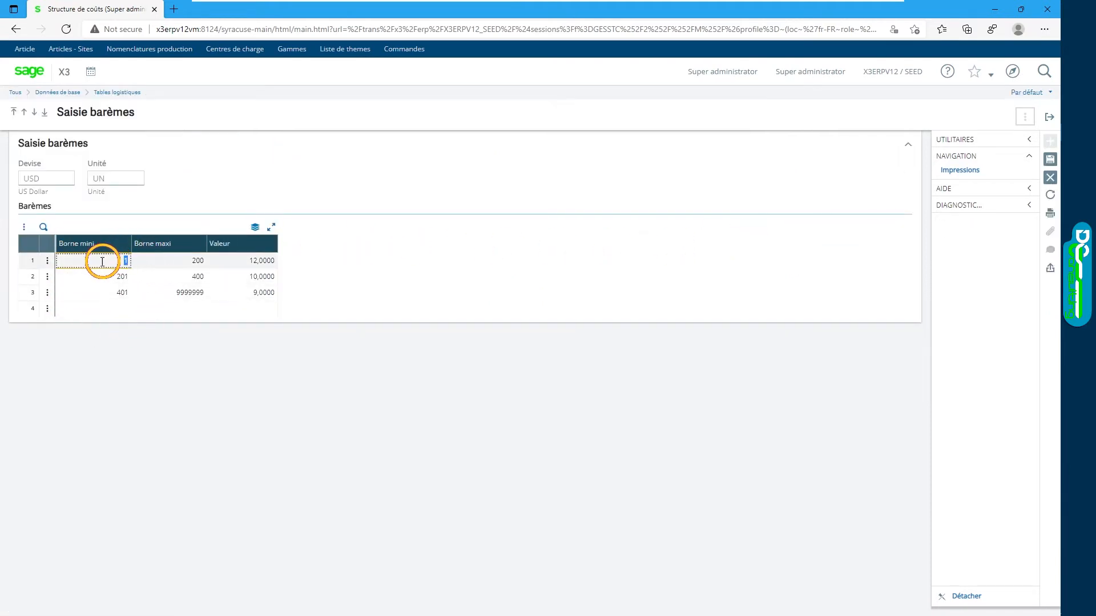
pyautogui.click(275, 261)
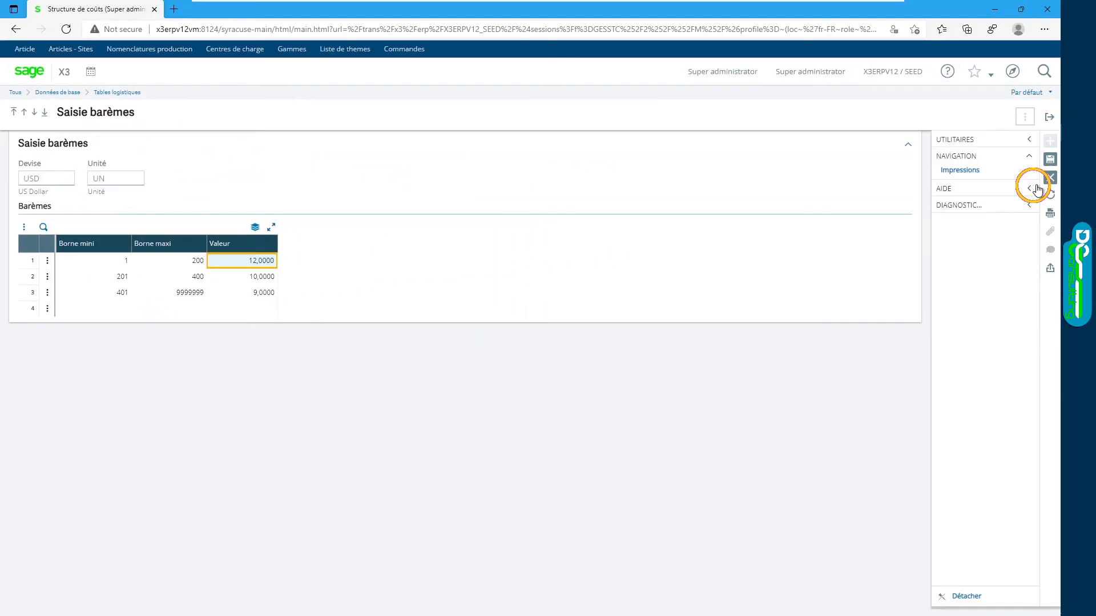
pyautogui.click(1050, 177)
pyautogui.click(595, 208)
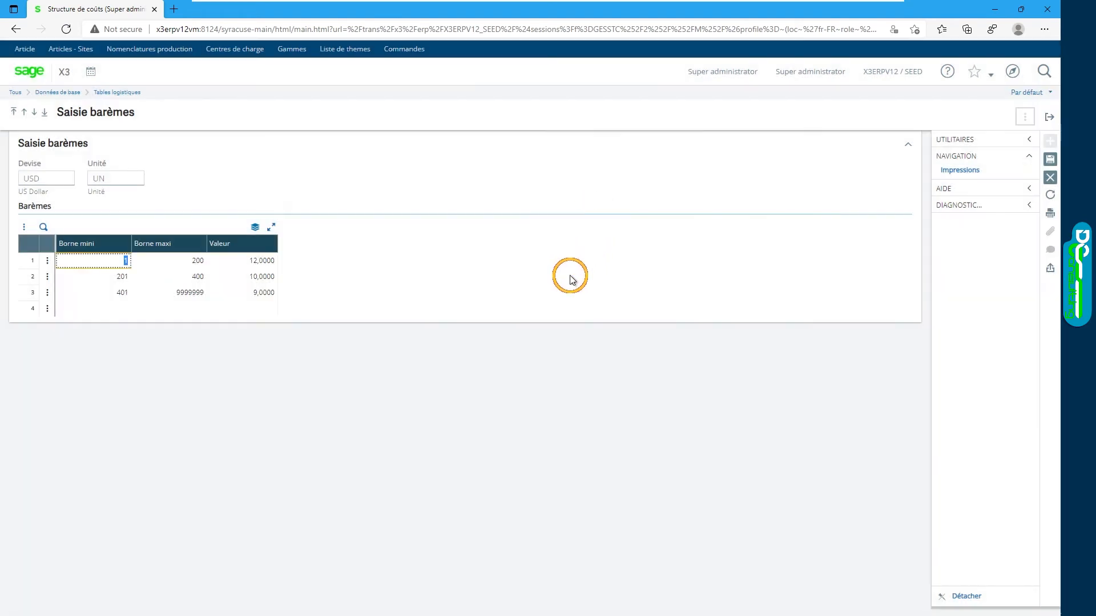
pyautogui.click(1051, 177)
pyautogui.click(743, 241)
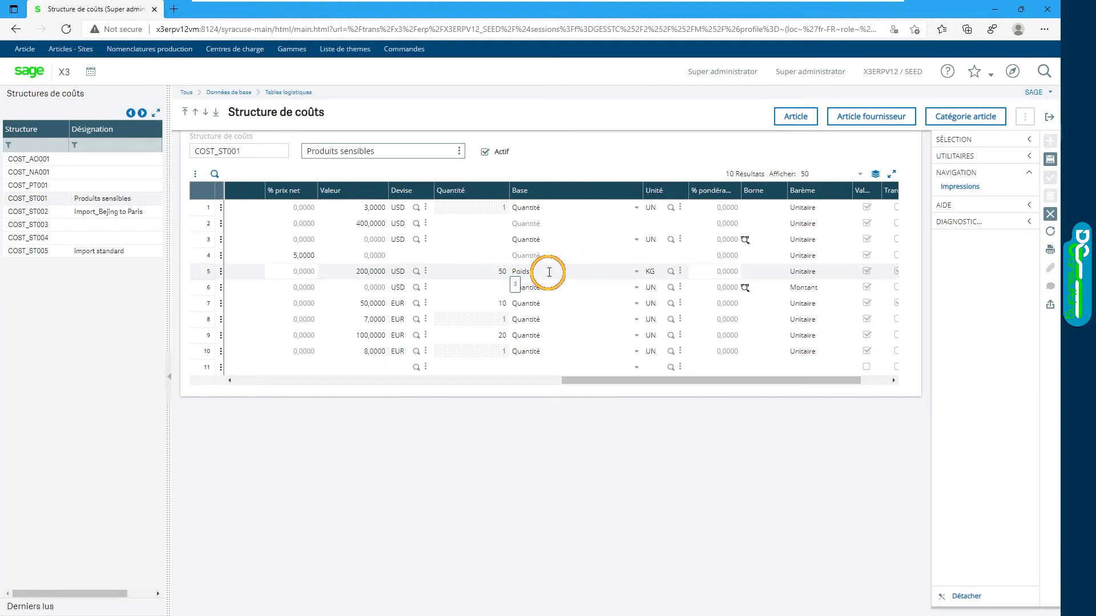
# Step: Widen the stock valuation column of COST_ST001 and review which charge lines are flagged for valuation
pyautogui.moveTo(714, 380); pyautogui.dragTo(788, 380)
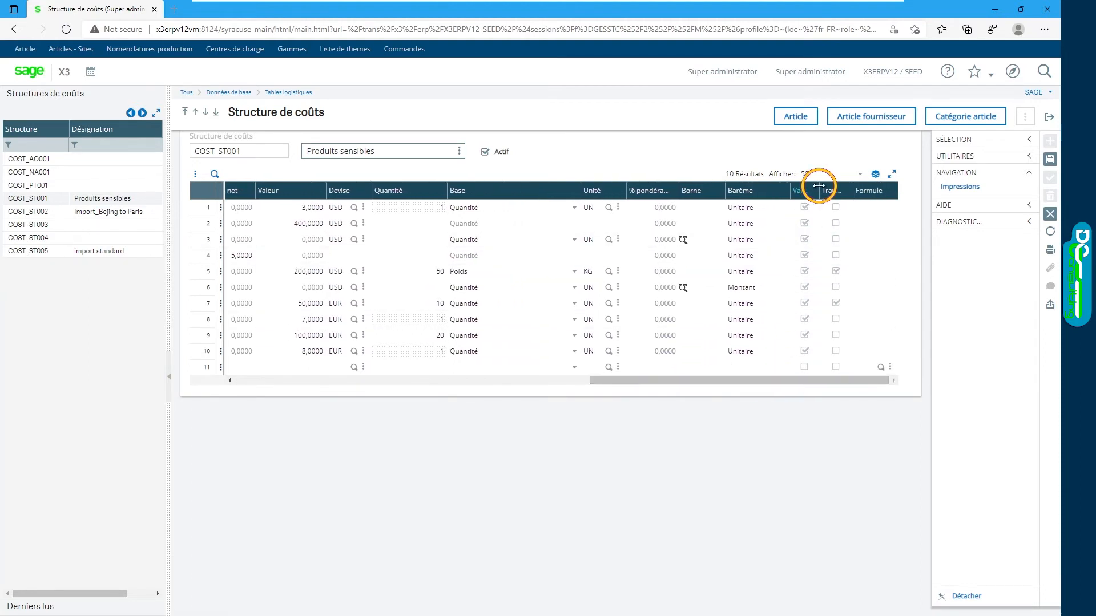
pyautogui.moveTo(828, 190); pyautogui.dragTo(834, 190)
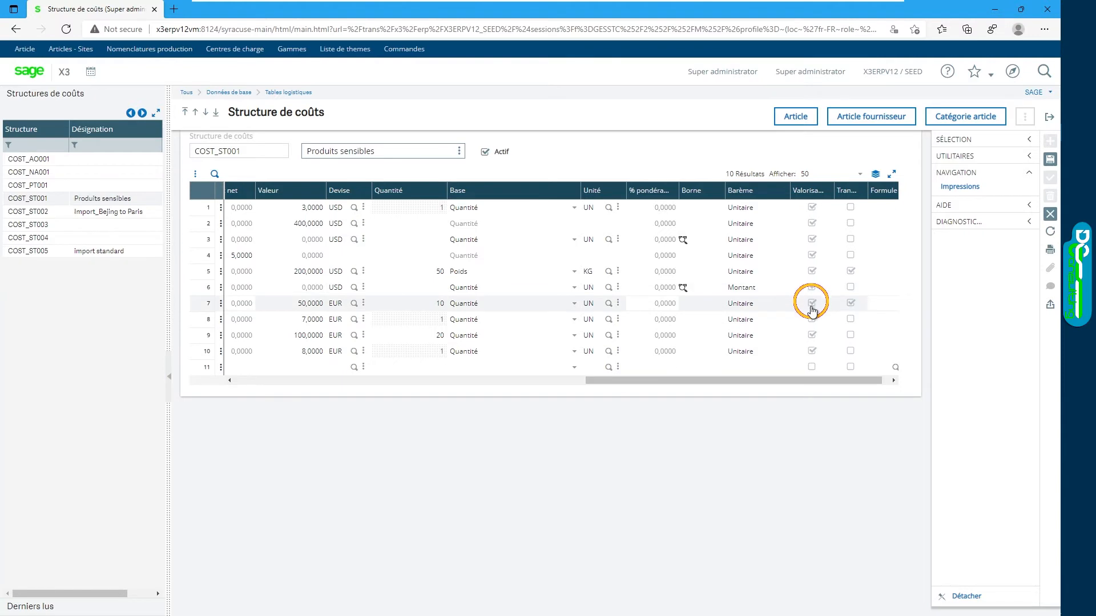
pyautogui.moveTo(815, 381); pyautogui.dragTo(439, 386)
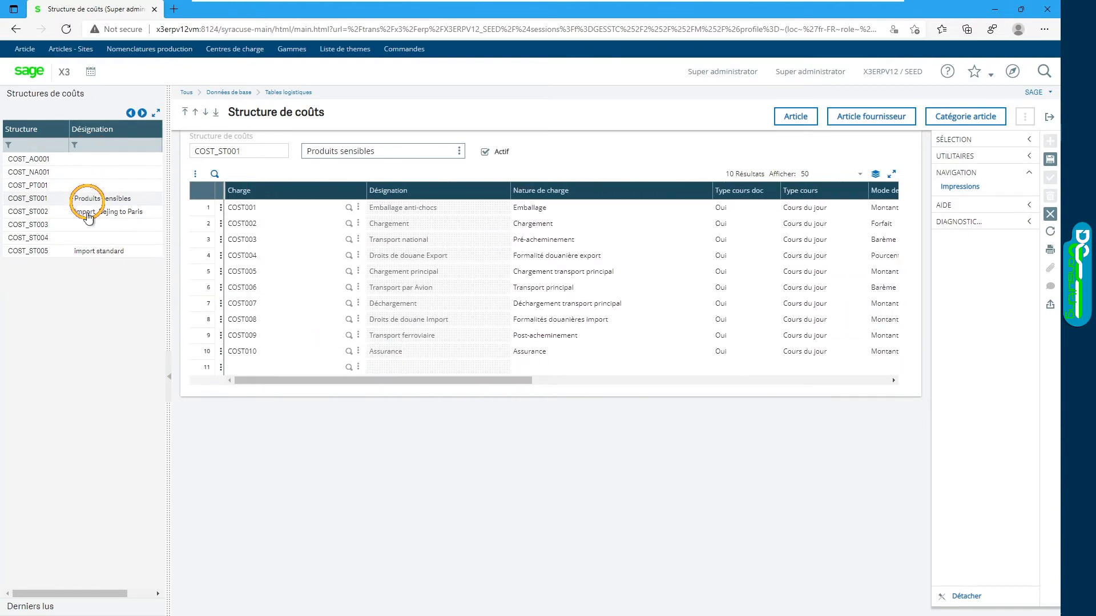
# Step: Leave the cost structures without saving and open the Incoterms function from the logistics tables in the base data
pyautogui.click(1048, 117)
pyautogui.click(597, 219)
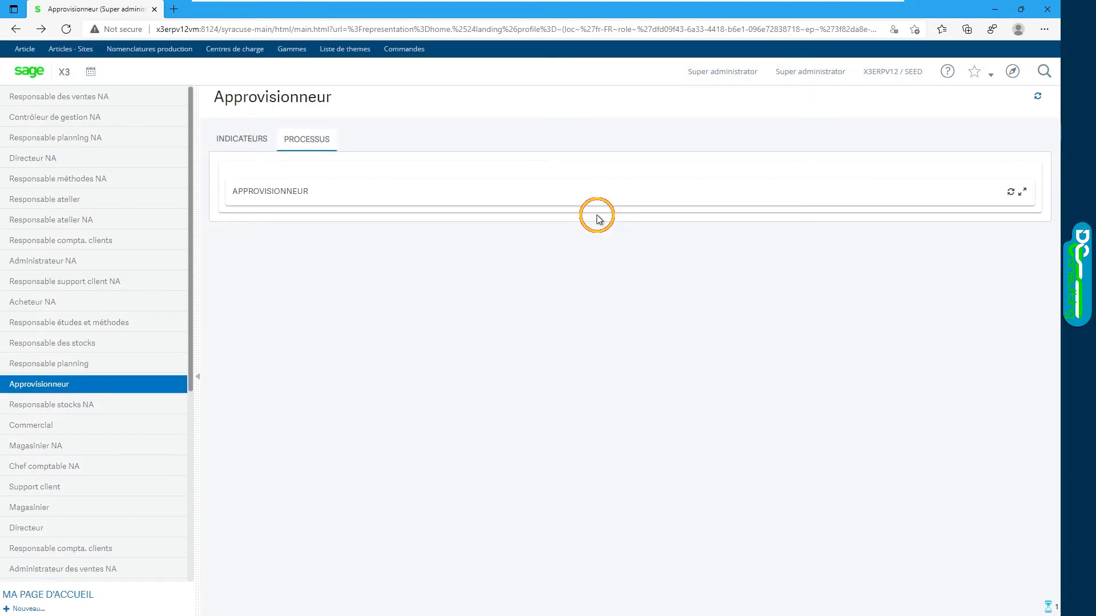
pyautogui.click(1012, 70)
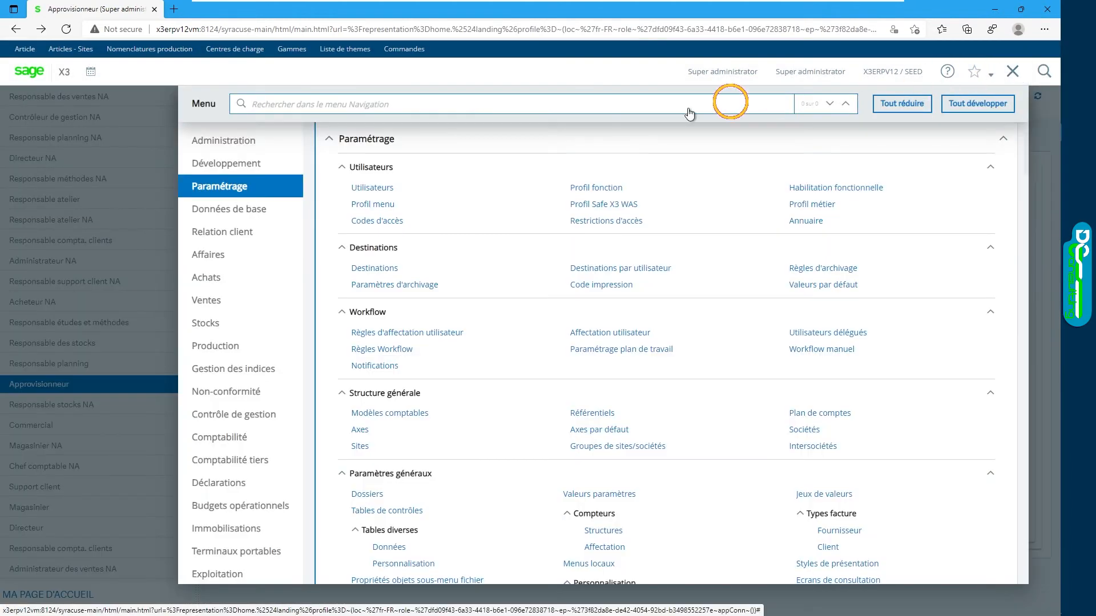
pyautogui.click(263, 211)
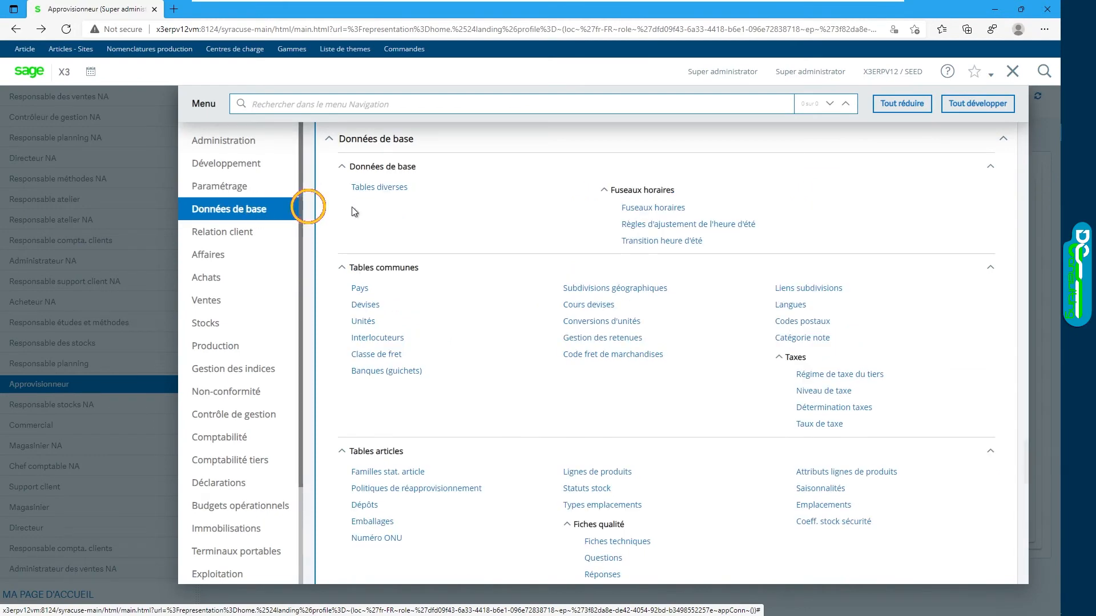
pyautogui.scroll(-8, 440, 240)
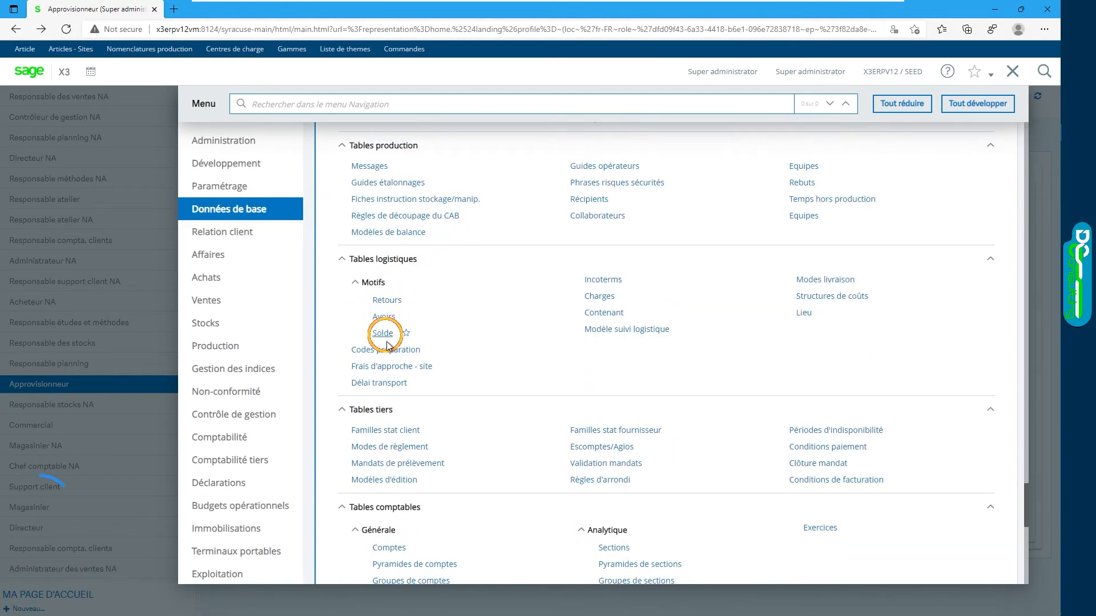
pyautogui.click(602, 279)
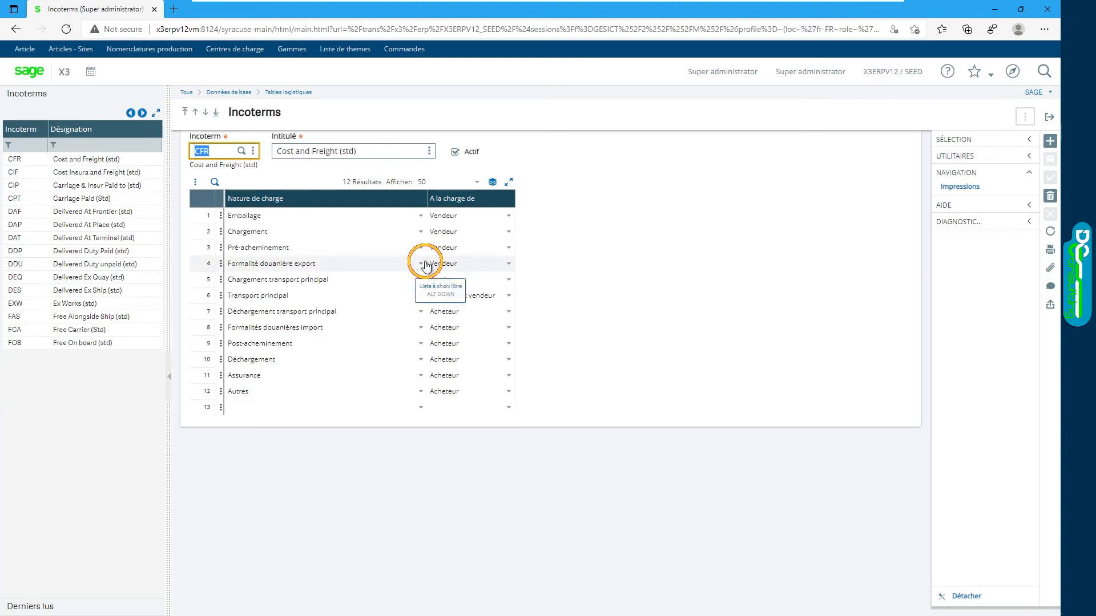
# Step: Open the supplier section of the DIS012 item record and view the cost structures selectable for supplier CN001
pyautogui.click(26, 49)
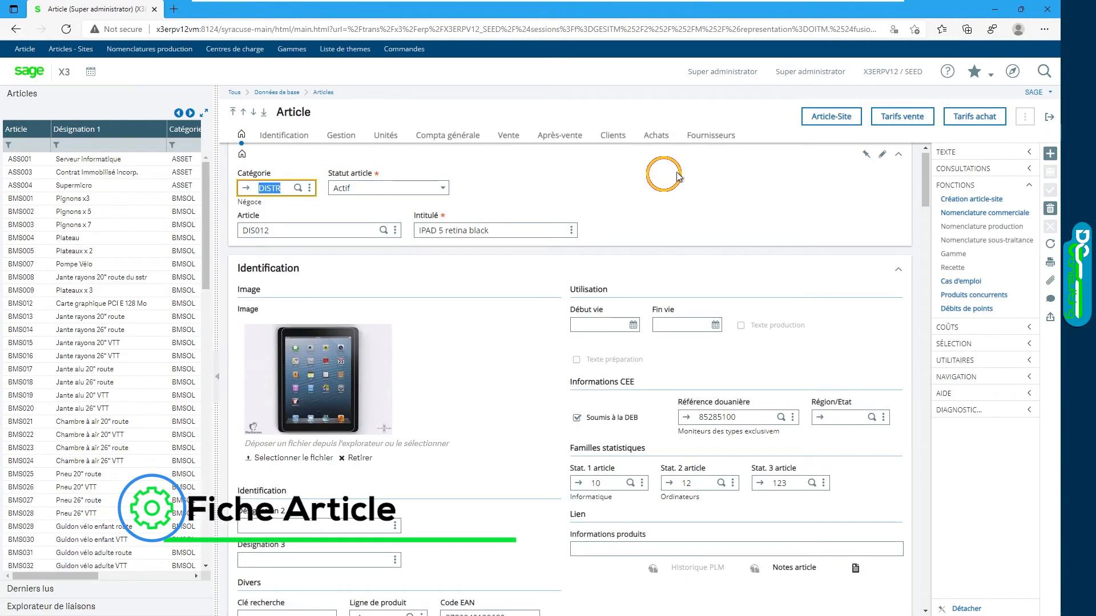
pyautogui.click(711, 136)
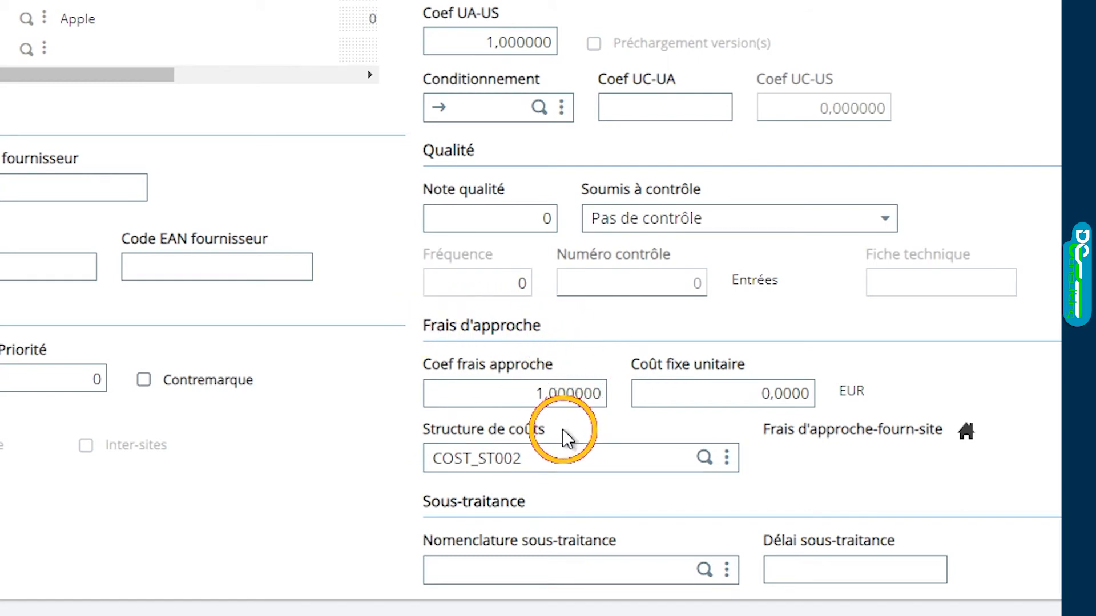
pyautogui.click(705, 457)
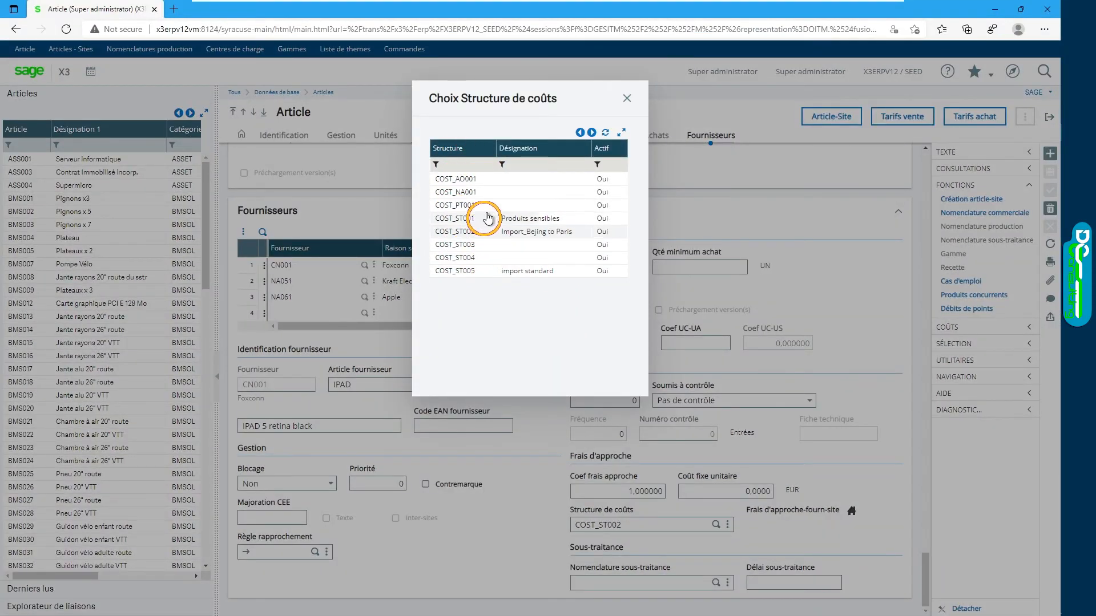
pyautogui.click(627, 98)
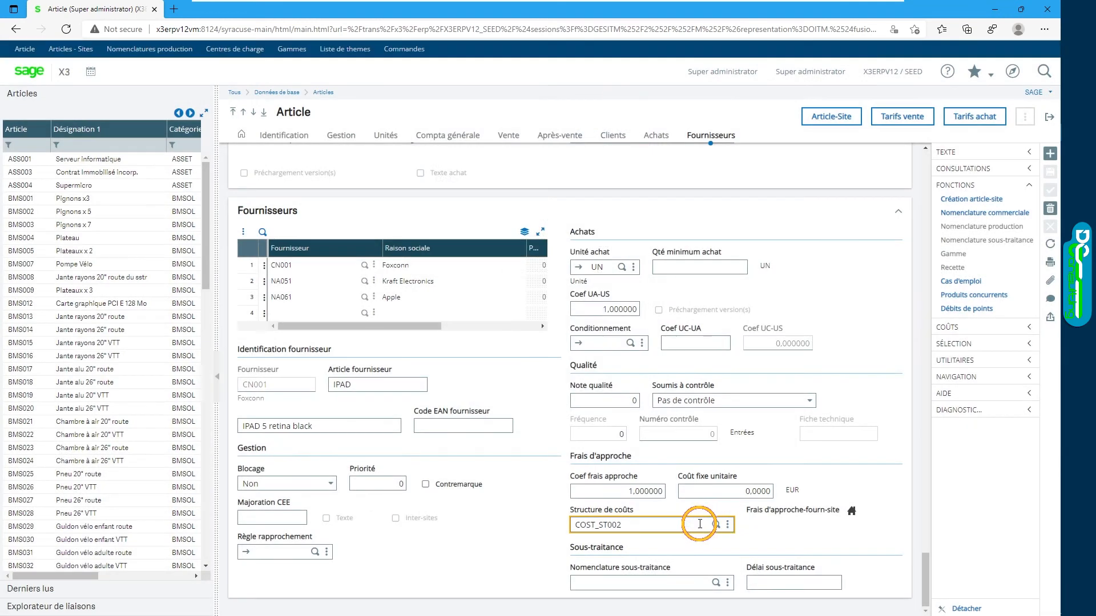
# Step: Open the COST_ST002 record from the item's cost structure field, examine its charge values and currencies, and return without saving
pyautogui.click(725, 530)
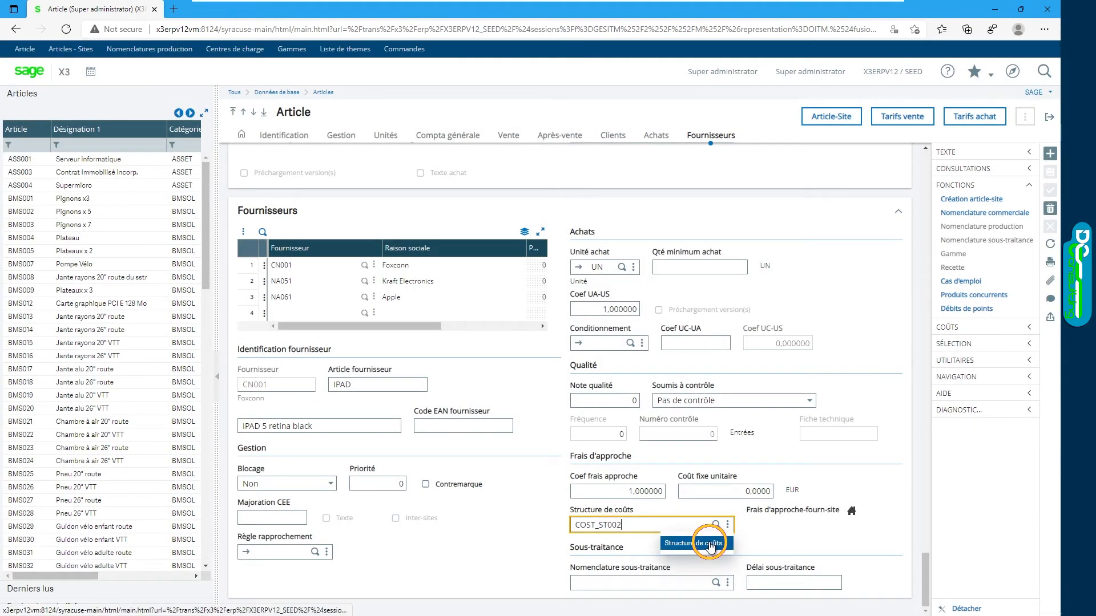
pyautogui.click(709, 545)
pyautogui.moveTo(411, 412); pyautogui.dragTo(727, 408)
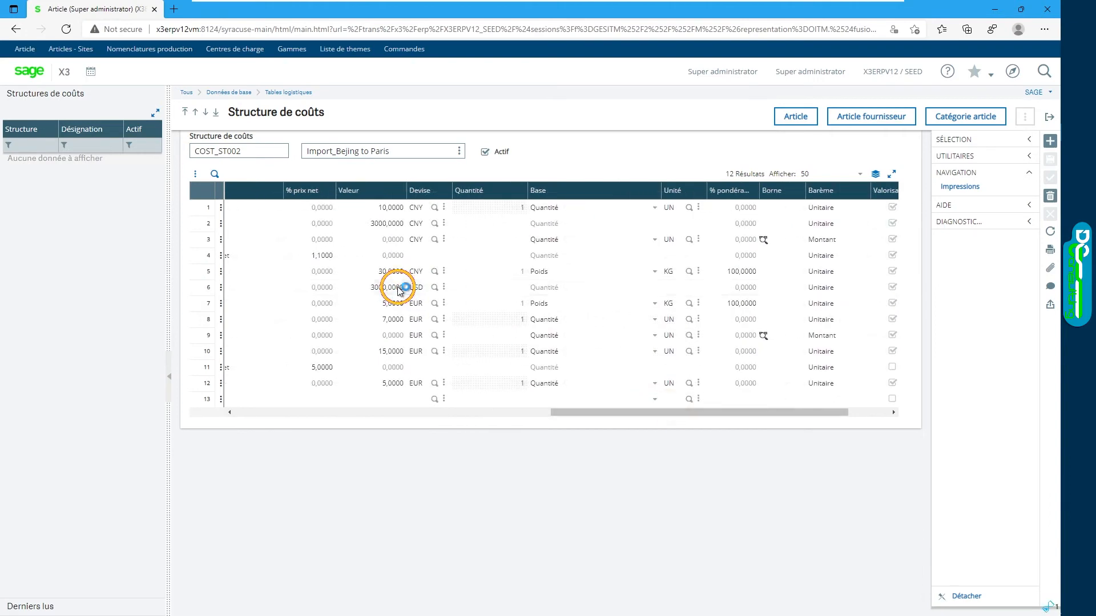
pyautogui.click(377, 287)
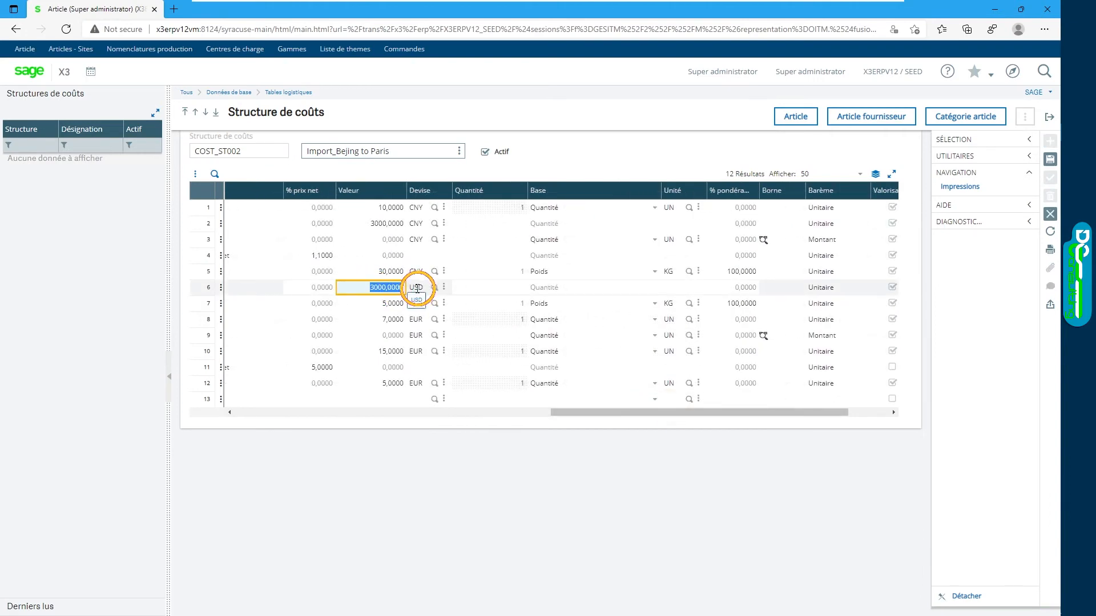
pyautogui.click(1049, 116)
pyautogui.click(595, 276)
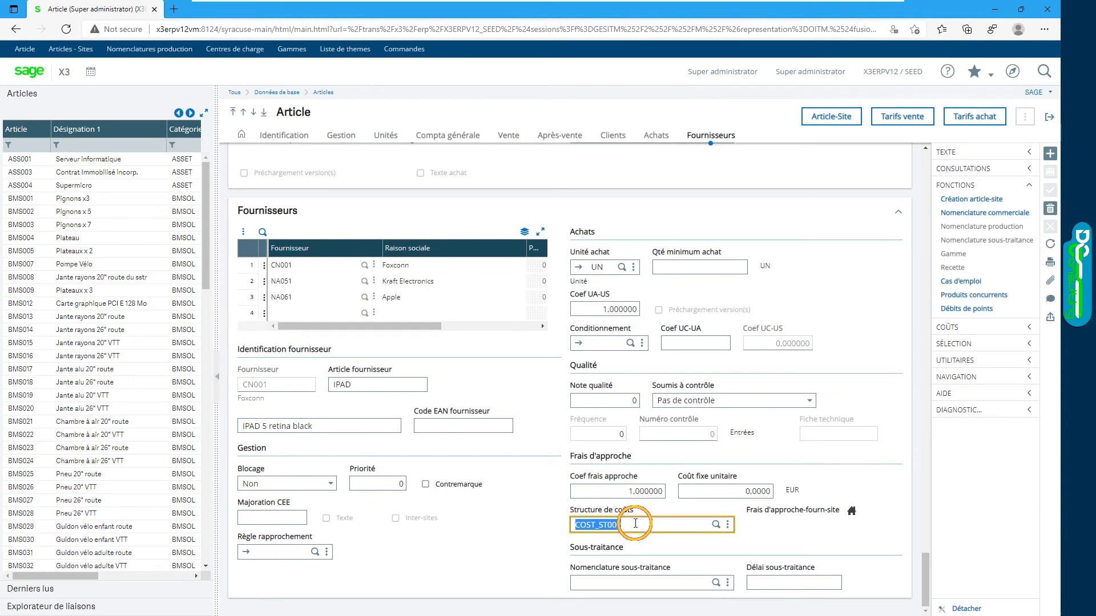
# Step: Review the landed costs by site for item DIS012 and supplier CN001, comparing the sites' cost structures, and return to the item
pyautogui.click(851, 517)
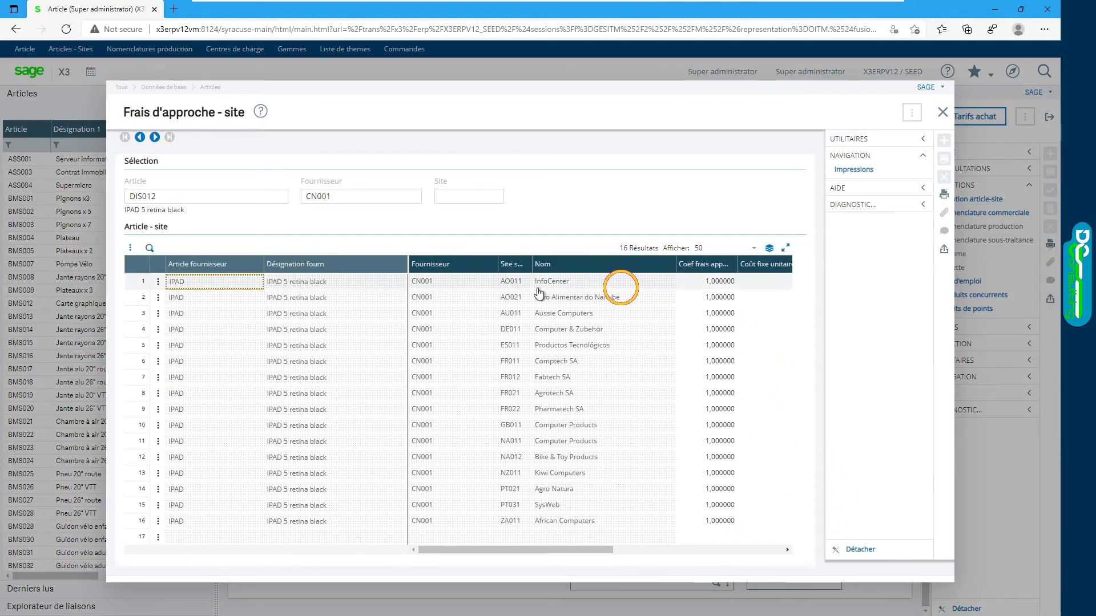
pyautogui.moveTo(531, 551); pyautogui.dragTo(661, 554)
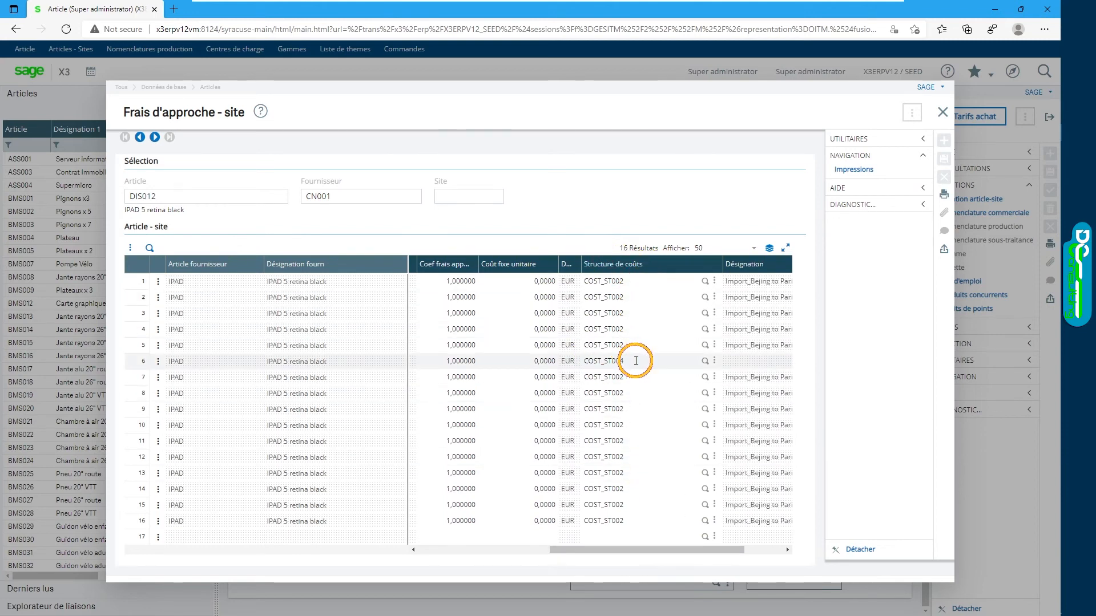
pyautogui.moveTo(613, 550)
pyautogui.mouseDown()
pyautogui.moveTo(472, 550)
pyautogui.moveTo(634, 551)
pyautogui.mouseUp()
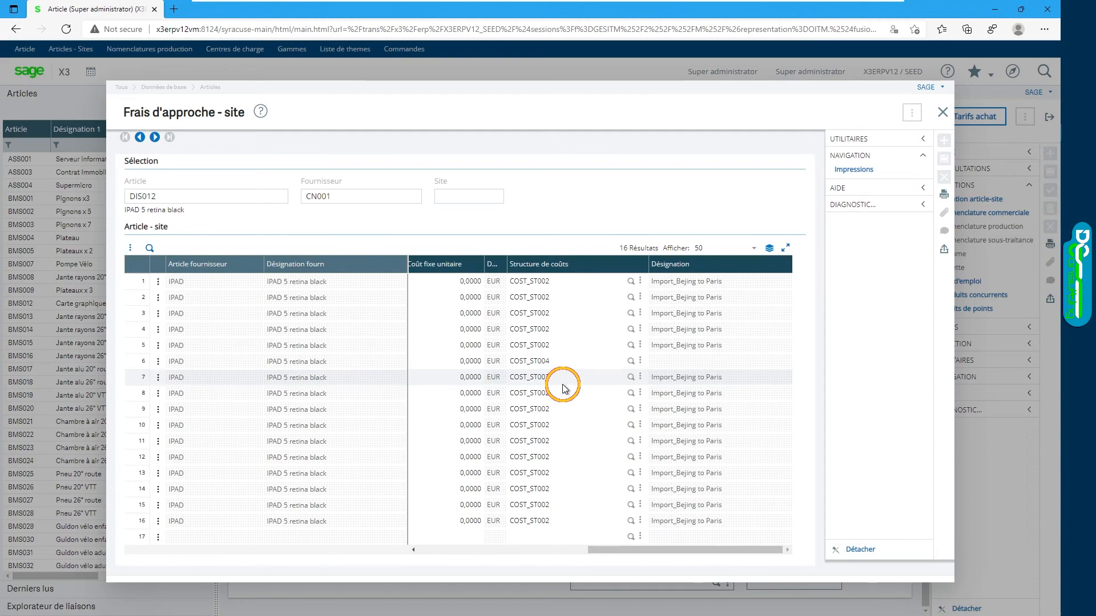
pyautogui.click(943, 111)
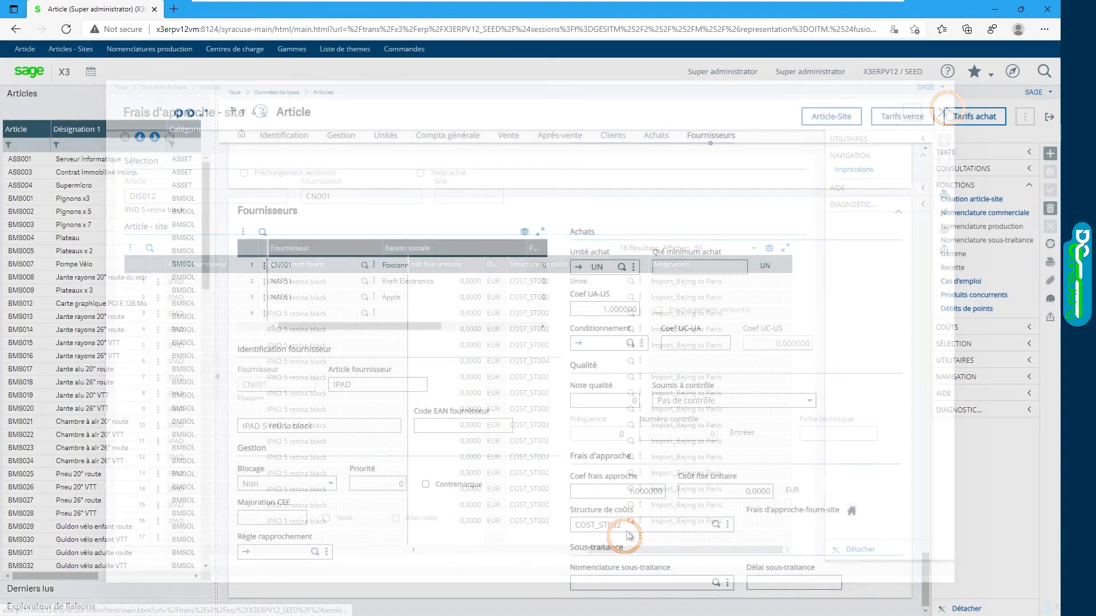
pyautogui.click(643, 526)
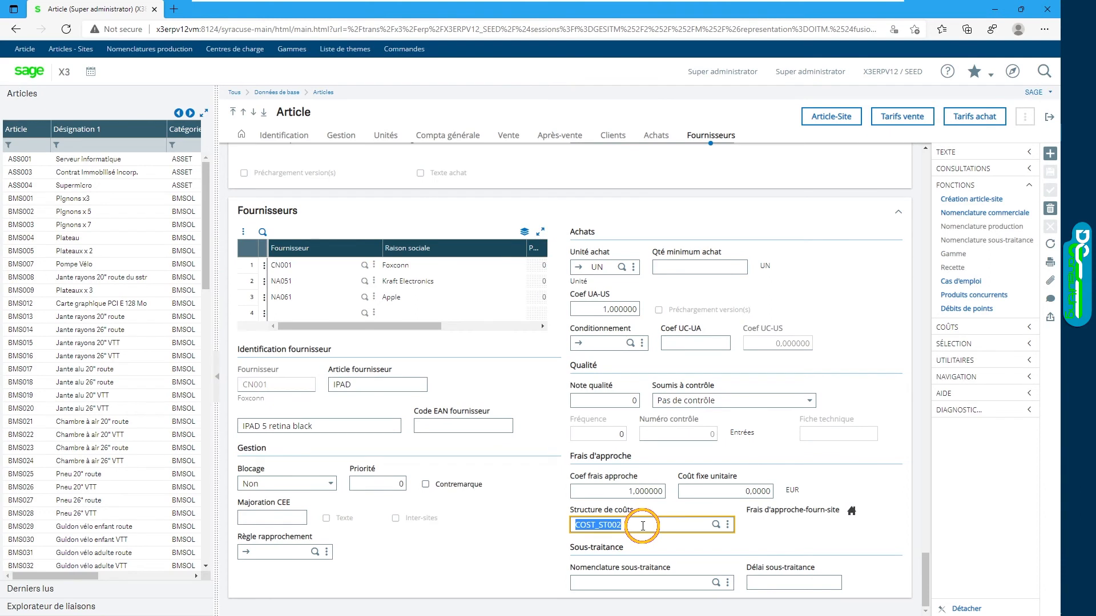
# Step: Compare the cost structures assigned to suppliers CN001, NA051 and NA061 in the item's supplier list
pyautogui.click(250, 266)
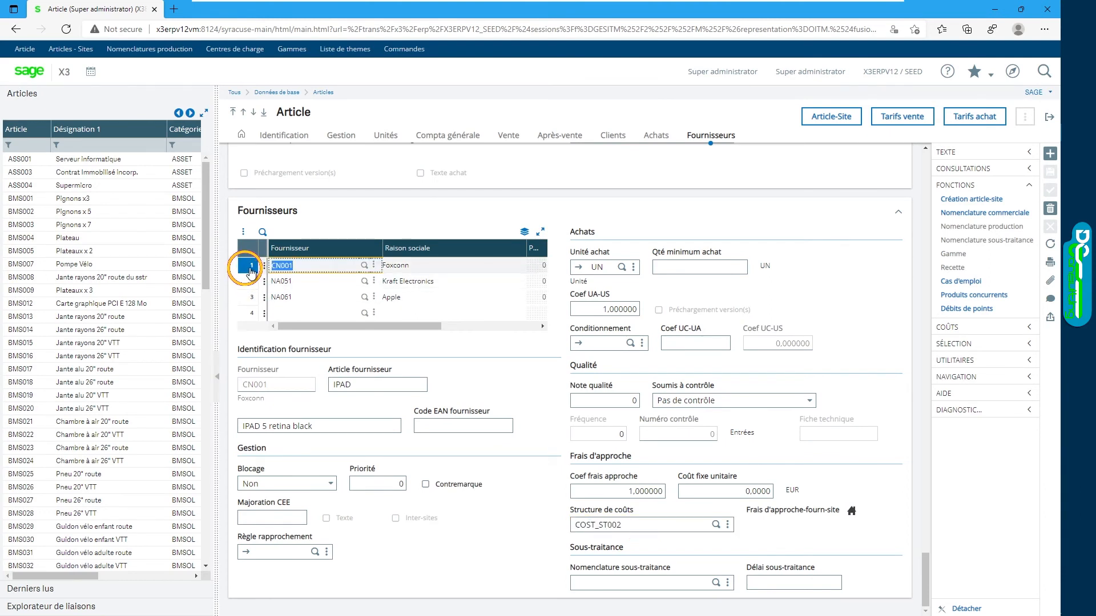
pyautogui.click(644, 524)
pyautogui.click(243, 295)
pyautogui.click(247, 286)
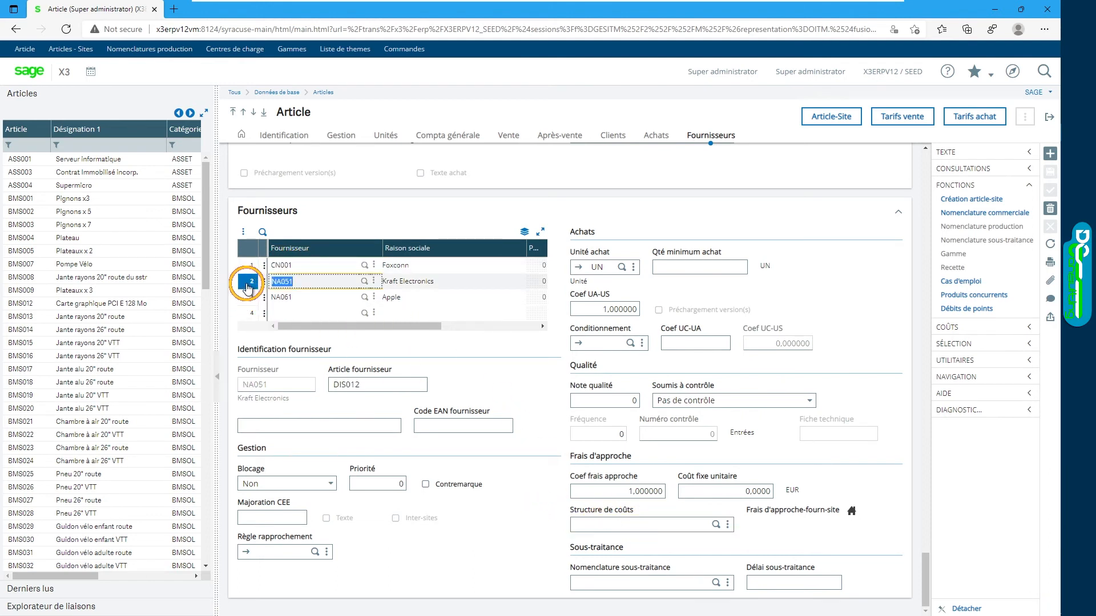
pyautogui.click(244, 298)
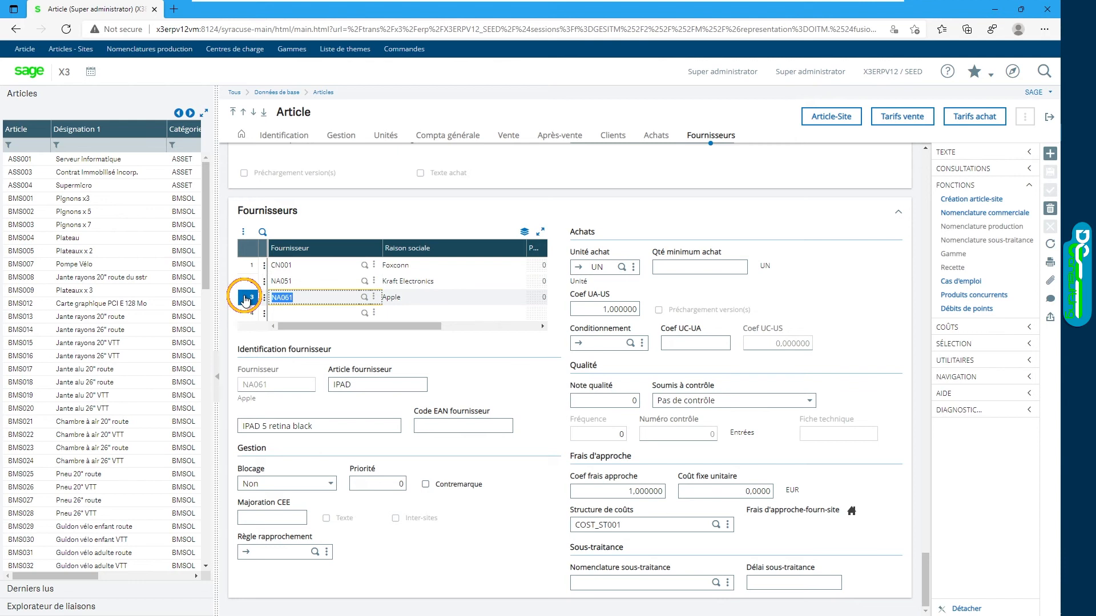
pyautogui.click(649, 527)
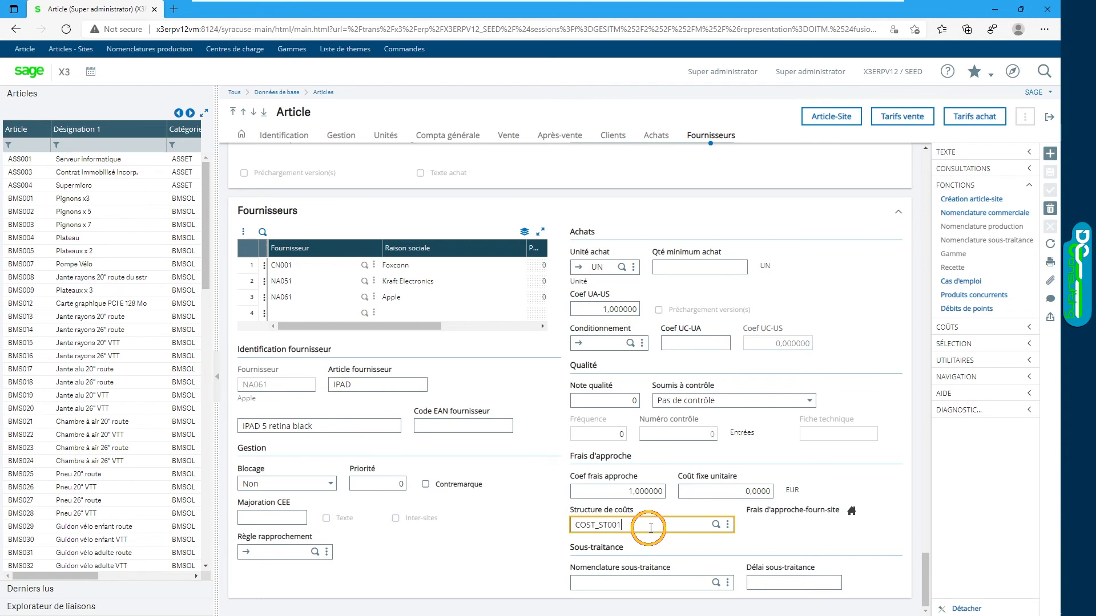
# Step: Open the item-site record for DIS012 and display its cost section
pyautogui.click(828, 116)
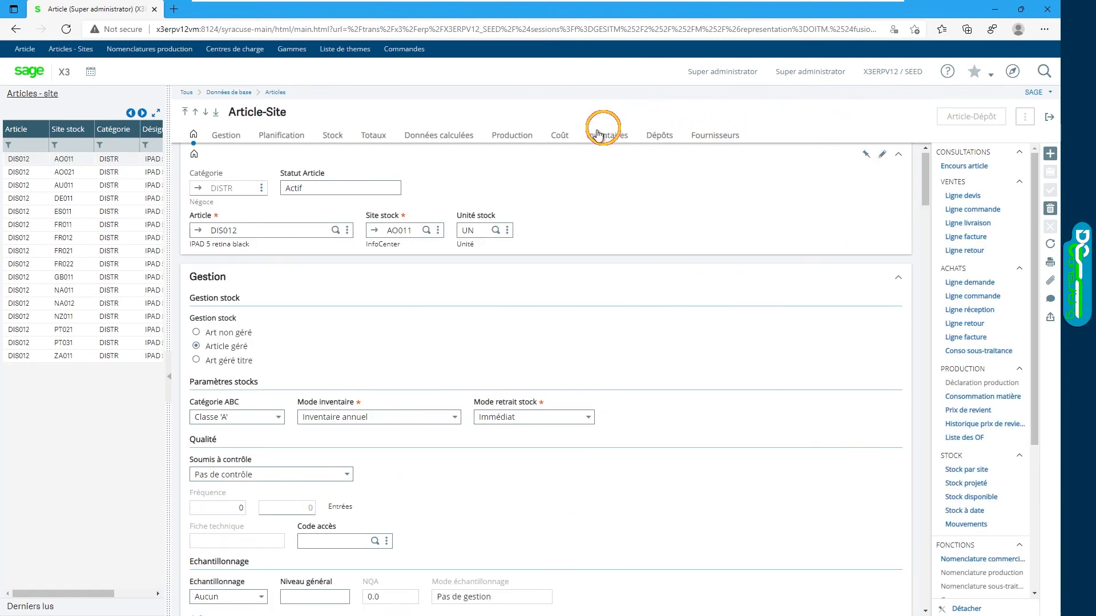
pyautogui.click(560, 136)
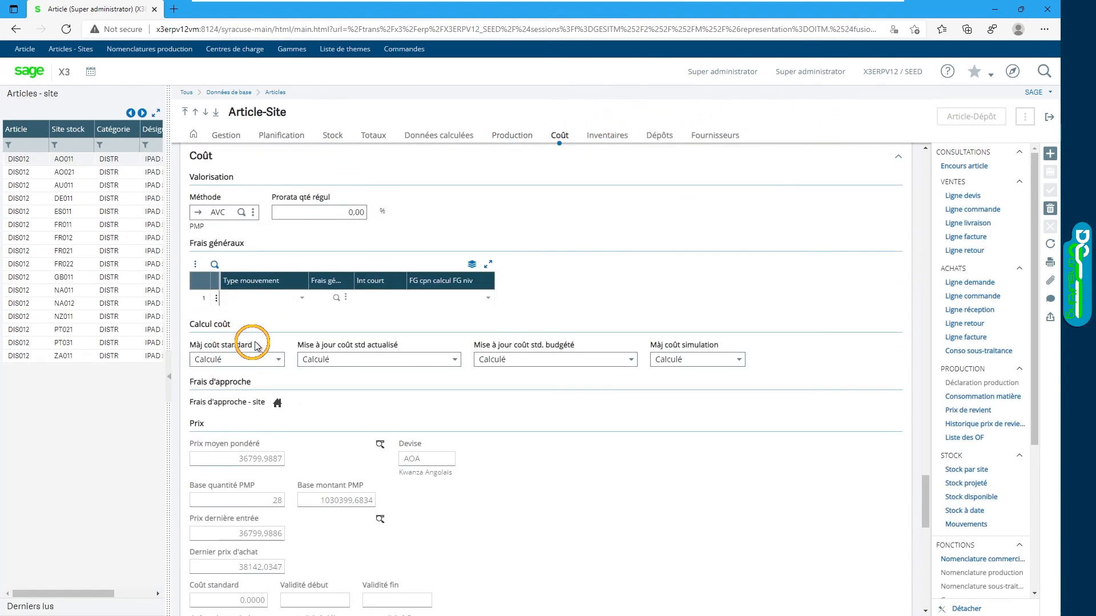